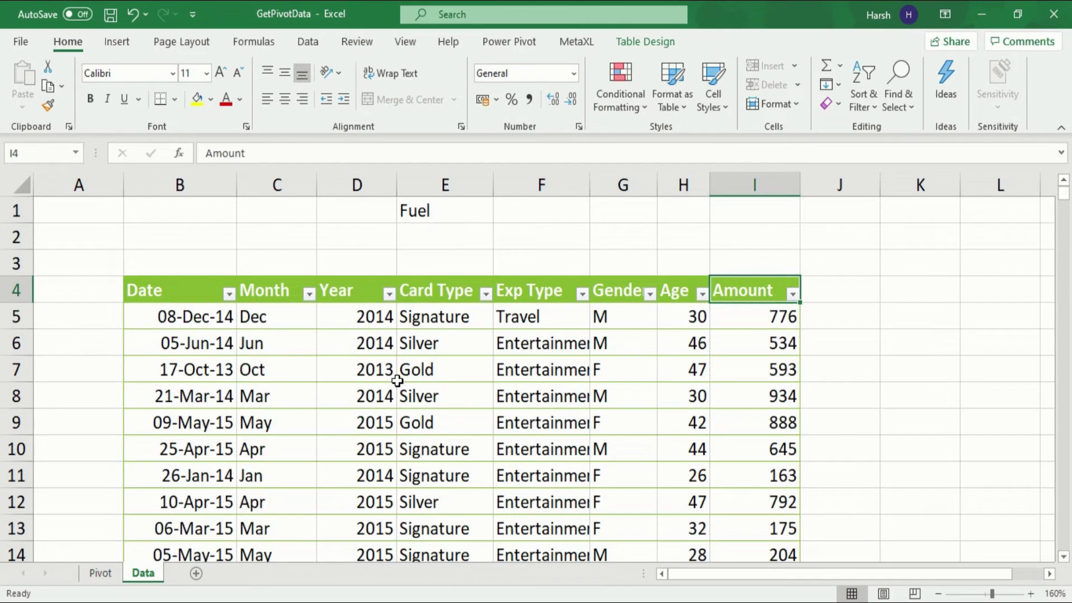
Review the source table's column headers on the Data sheet, from Date through Card Type and Exp Type to Amount
click(190, 289)
click(273, 284)
click(359, 278)
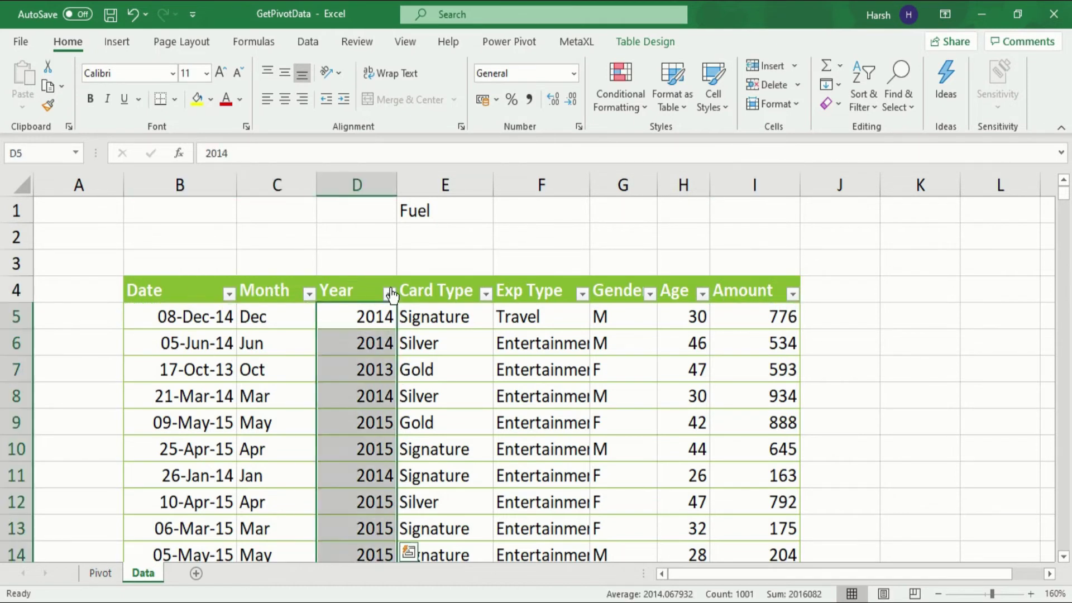
click(445, 280)
click(567, 290)
click(622, 289)
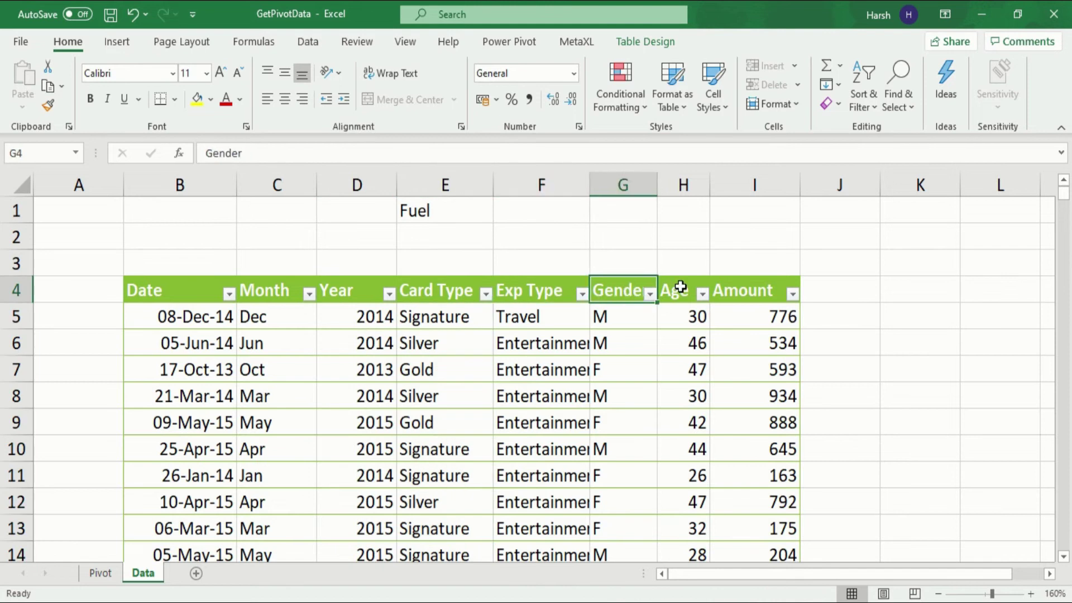
click(680, 287)
click(742, 287)
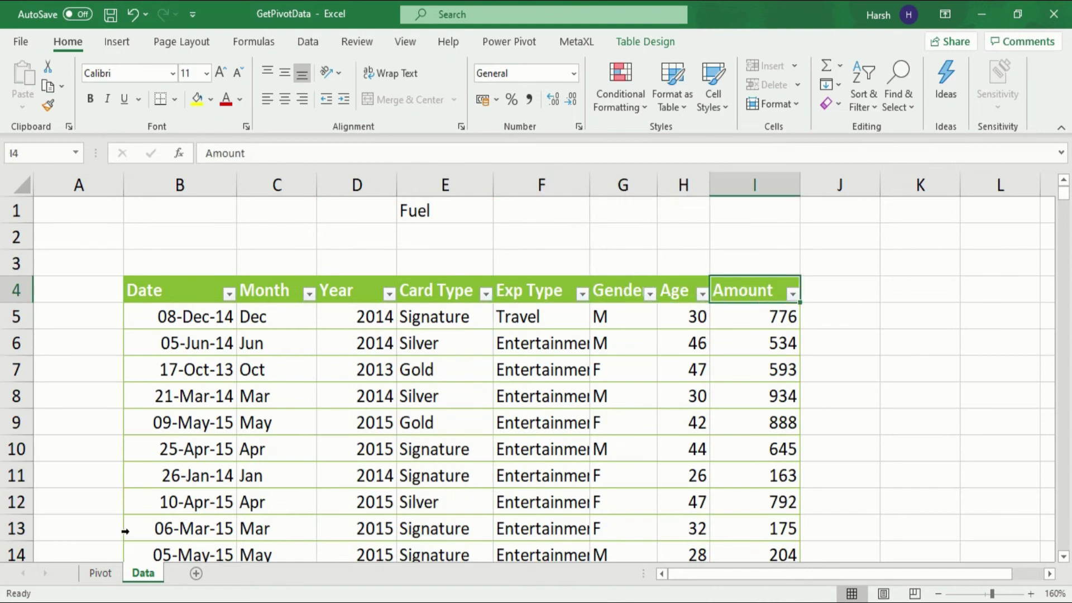
On the Pivot sheet, examine the Entertainment row's amounts for F, M and Grand Total
click(101, 573)
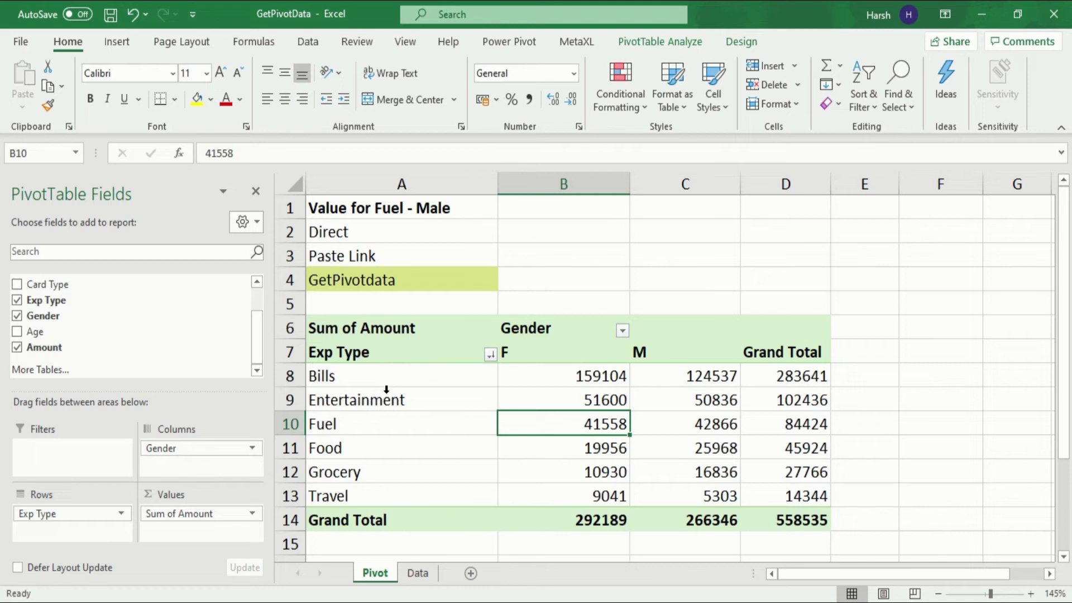
click(389, 397)
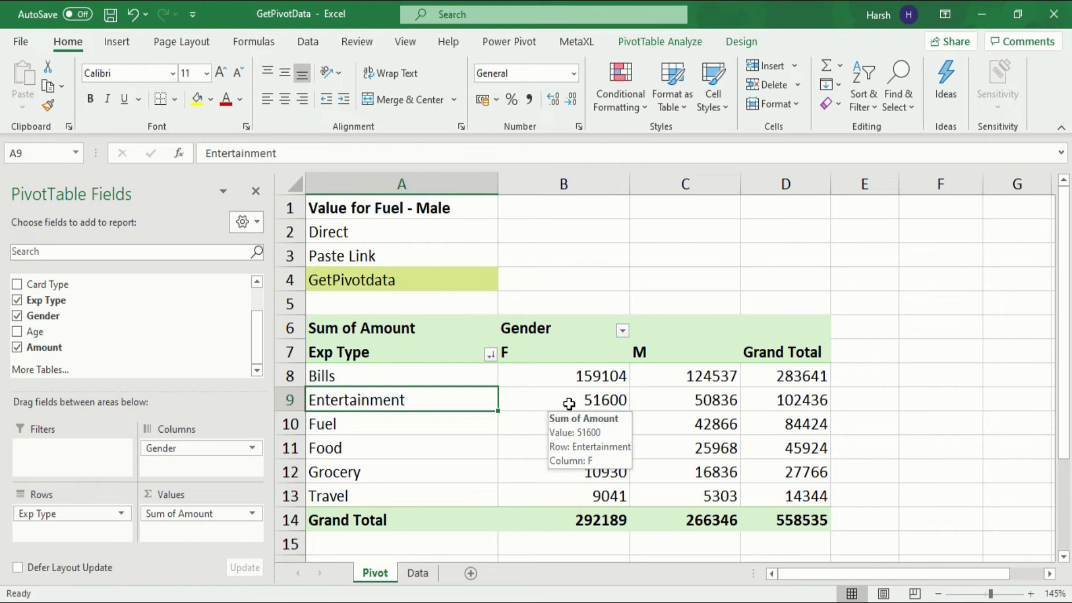
mouse_move(690, 402)
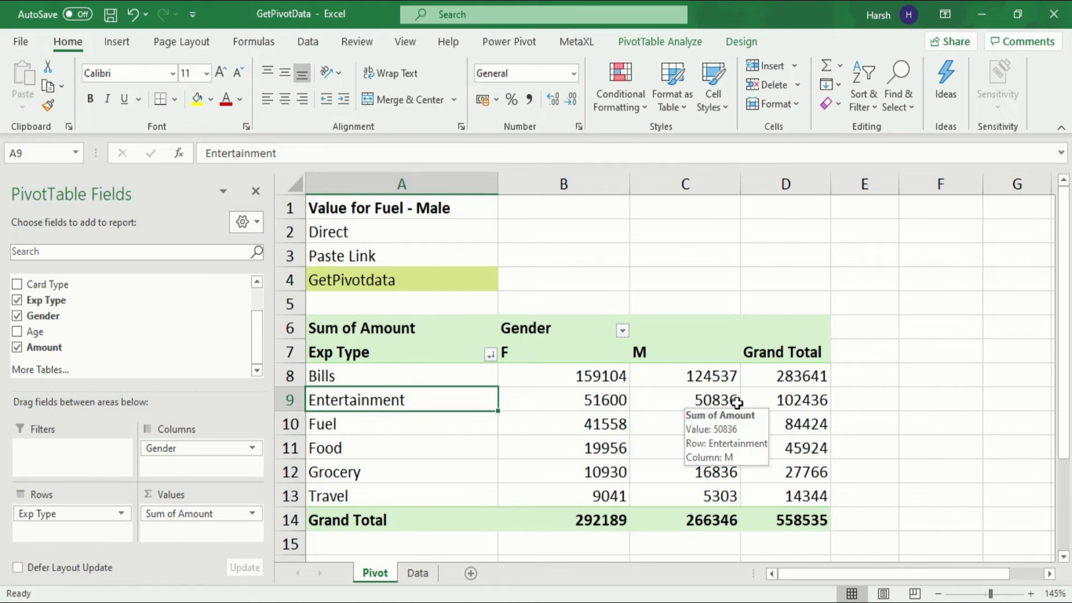
mouse_move(787, 411)
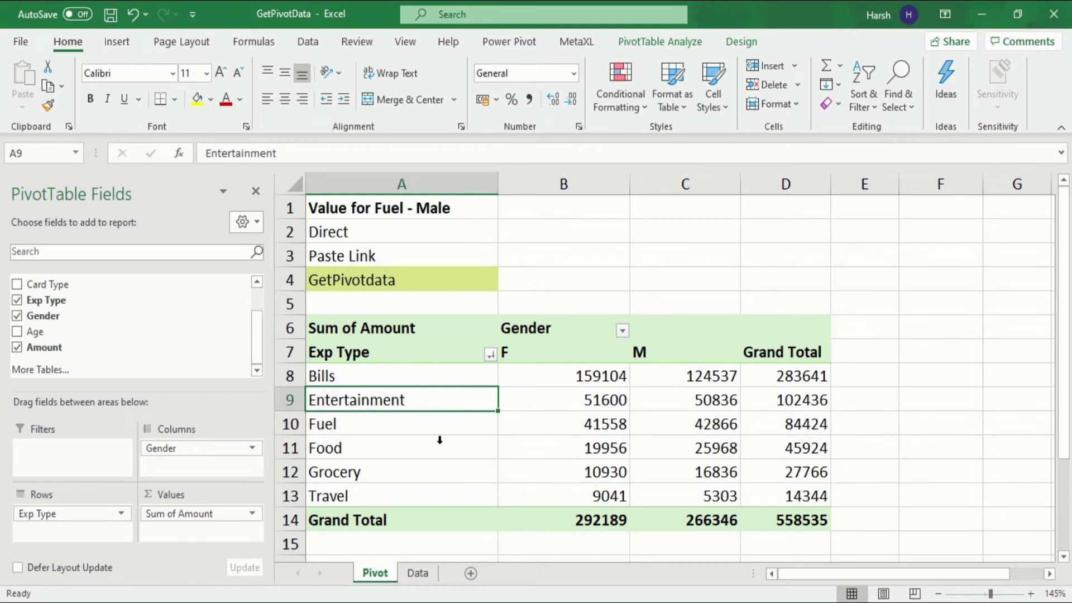
mouse_move(542, 403)
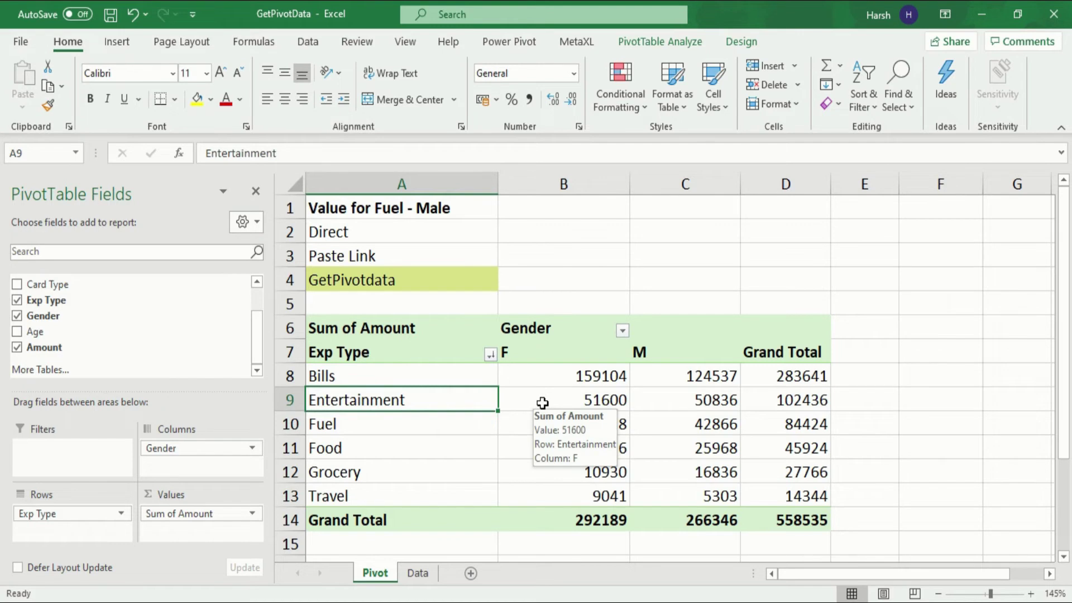
click(542, 403)
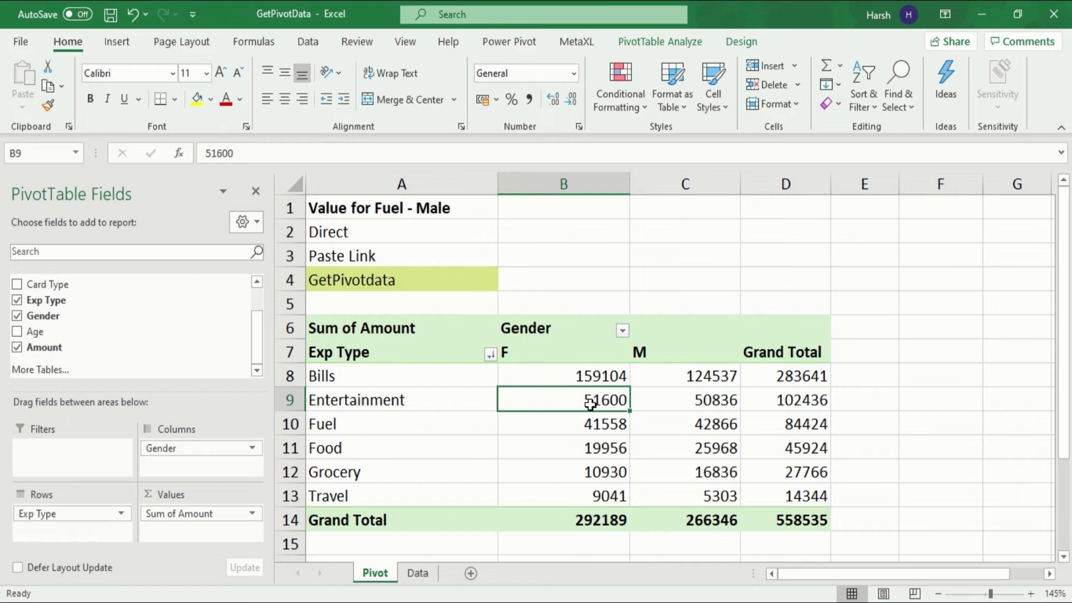
mouse_move(589, 403)
Enter the direct reference =B9 in cell B2, beside the Direct label
click(520, 232)
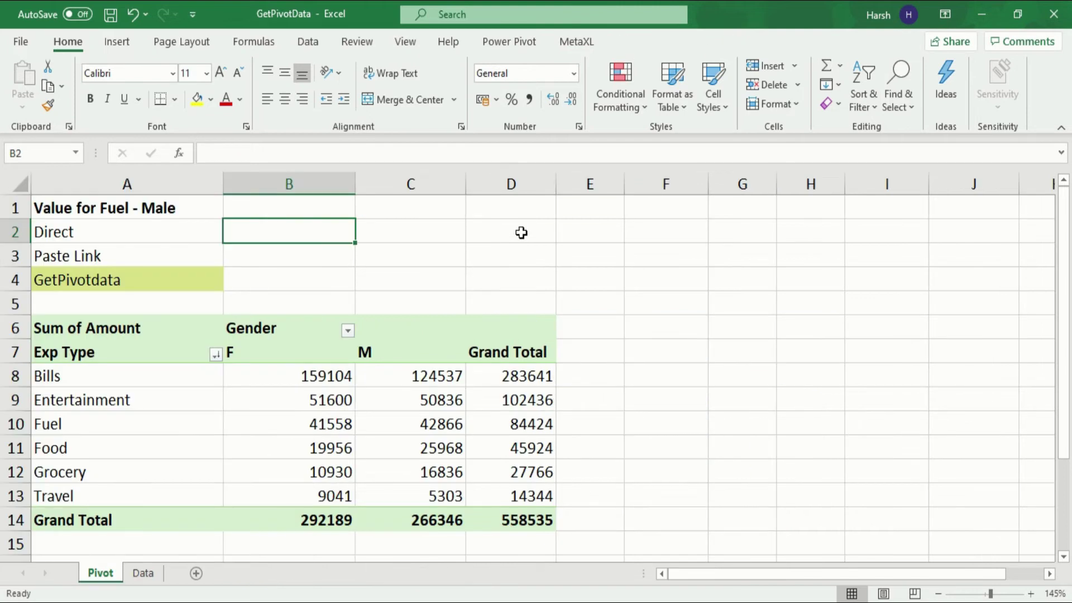
text(=)
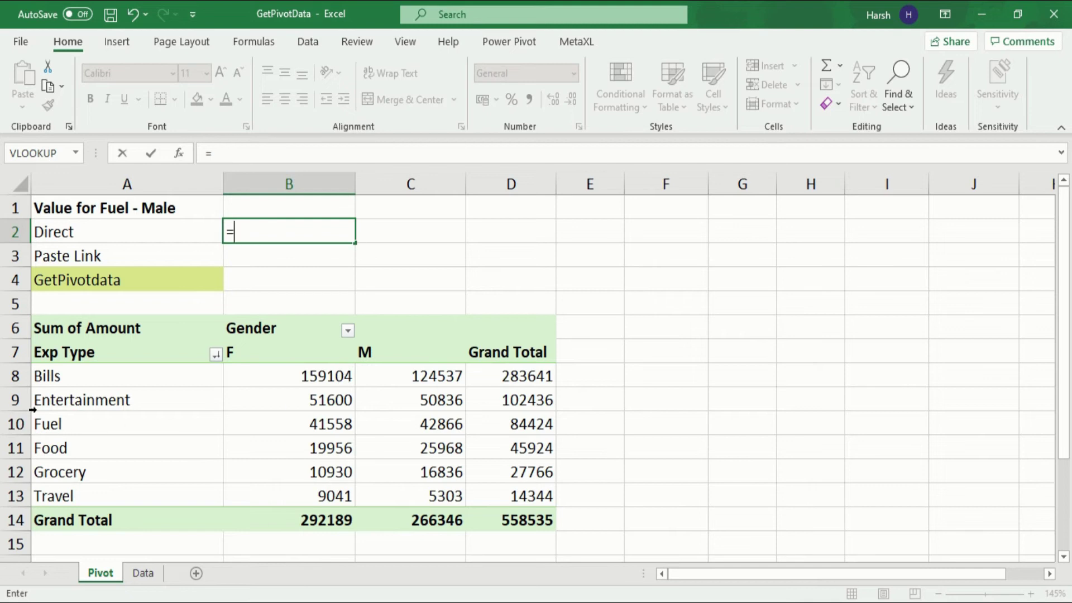
text(b9)
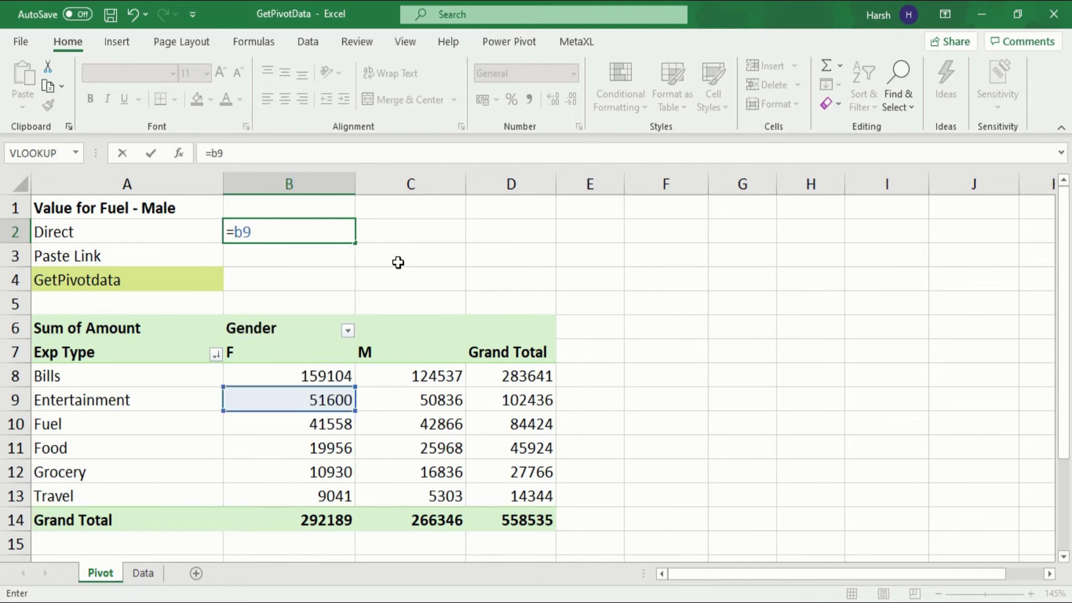
key(Return)
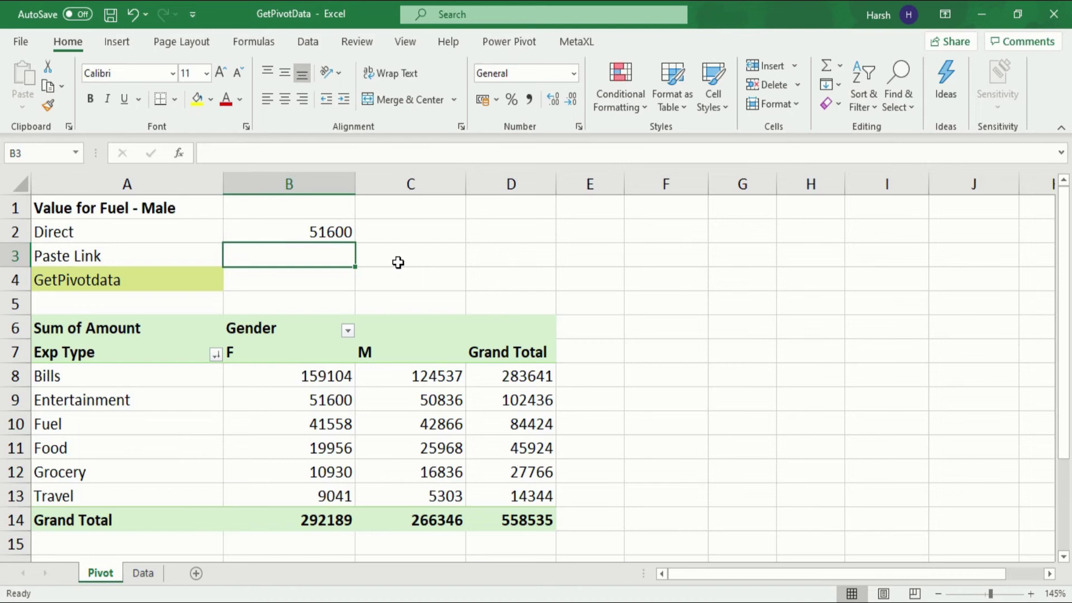
Copy the female Entertainment amount in B9 and paste it as a link into B3, beside Paste Link
click(326, 401)
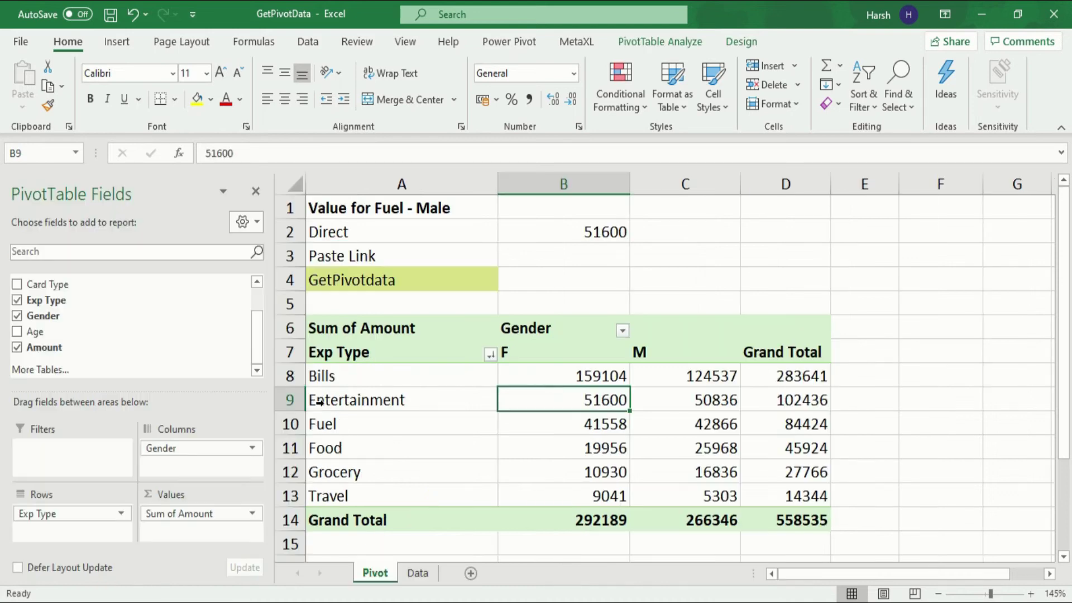
key(ctrl+c)
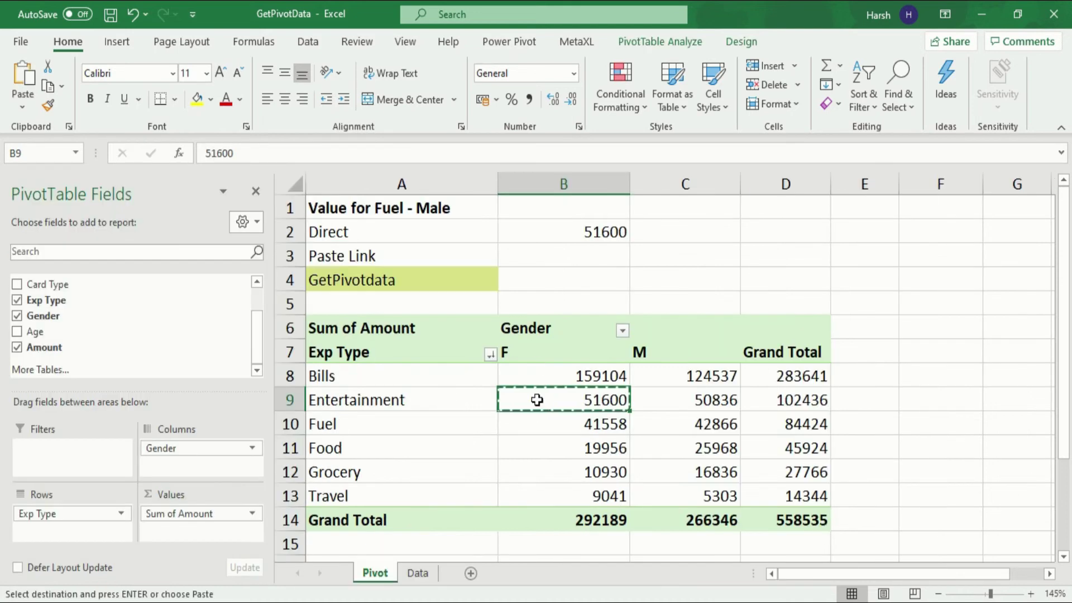
click(573, 257)
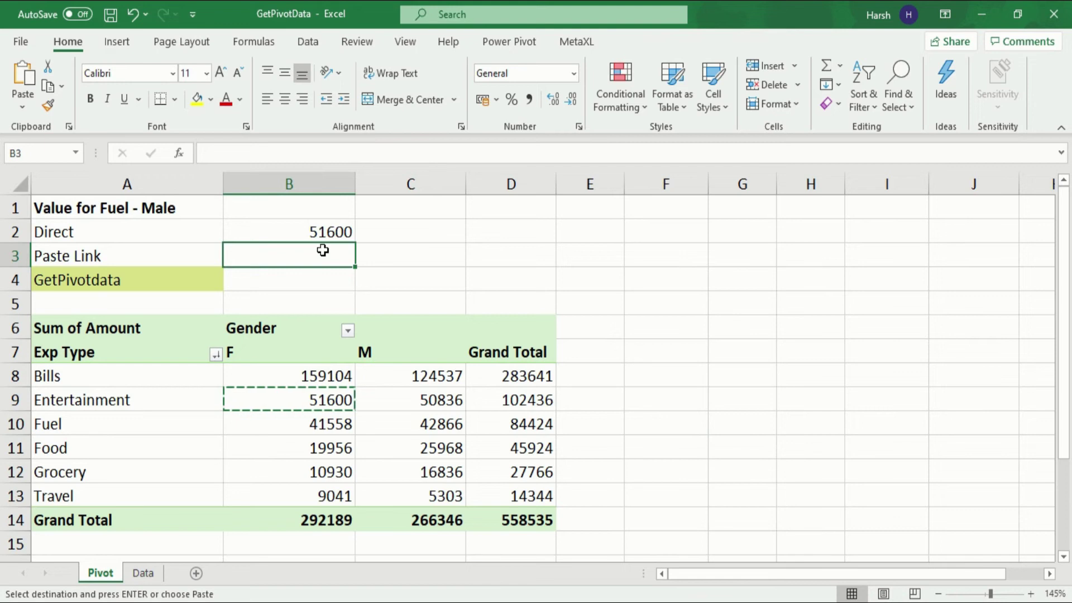
right_click(299, 260)
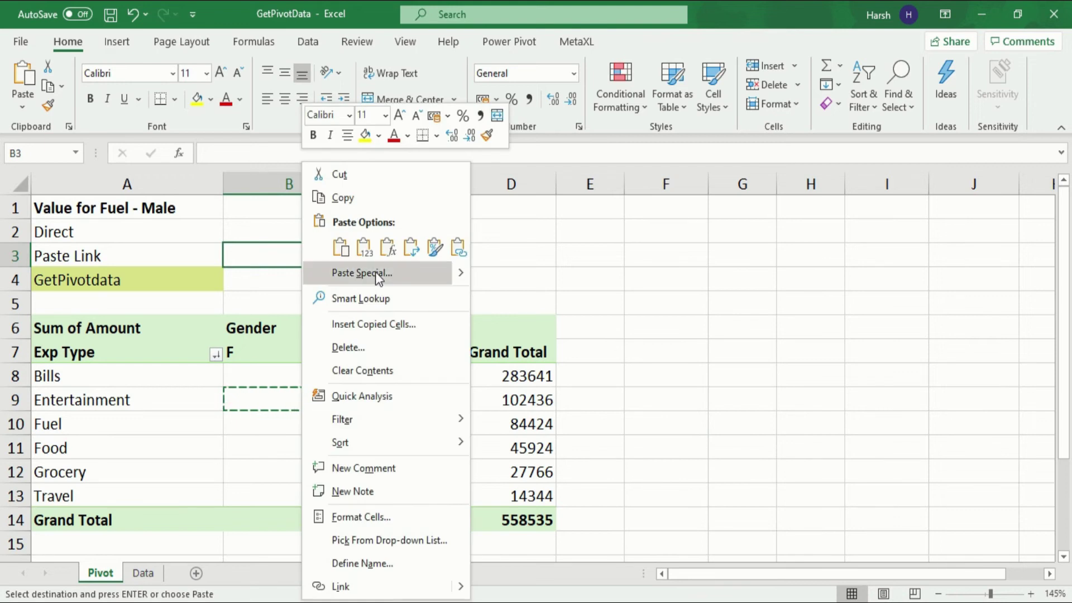
mouse_move(459, 277)
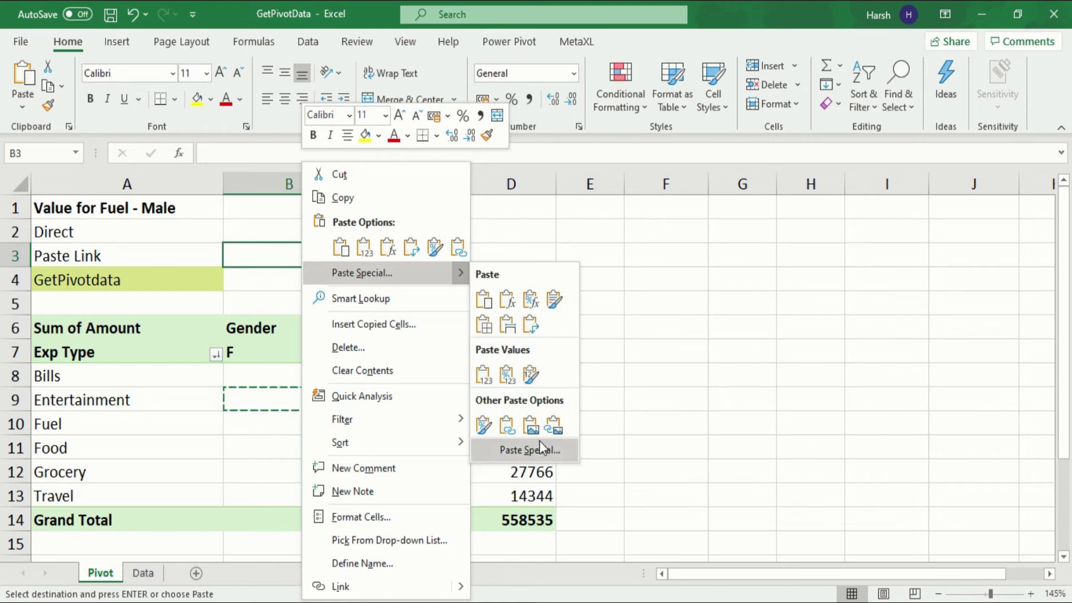
click(506, 428)
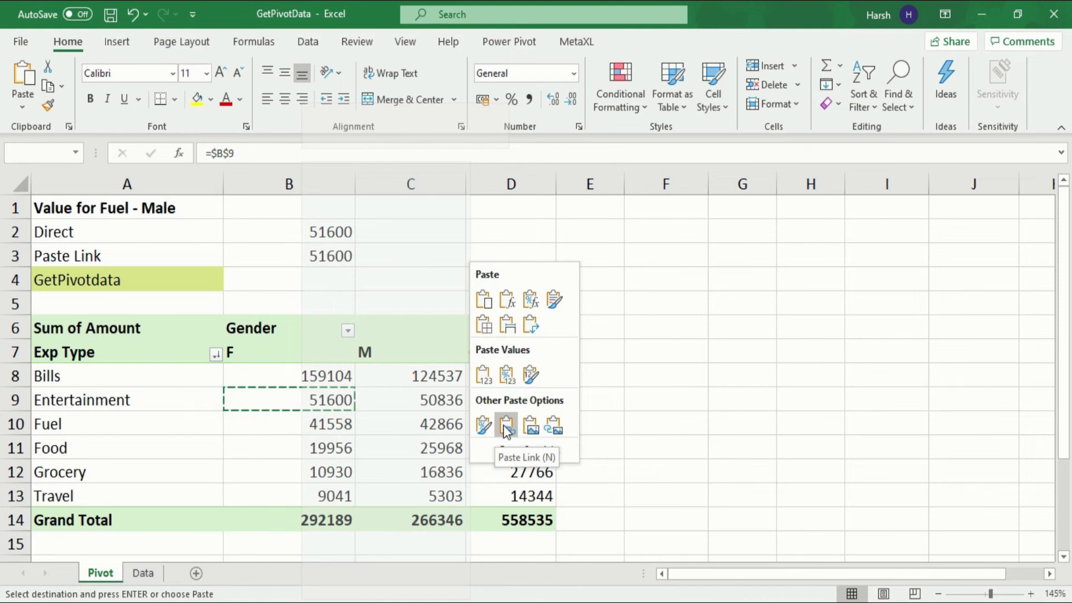
click(506, 427)
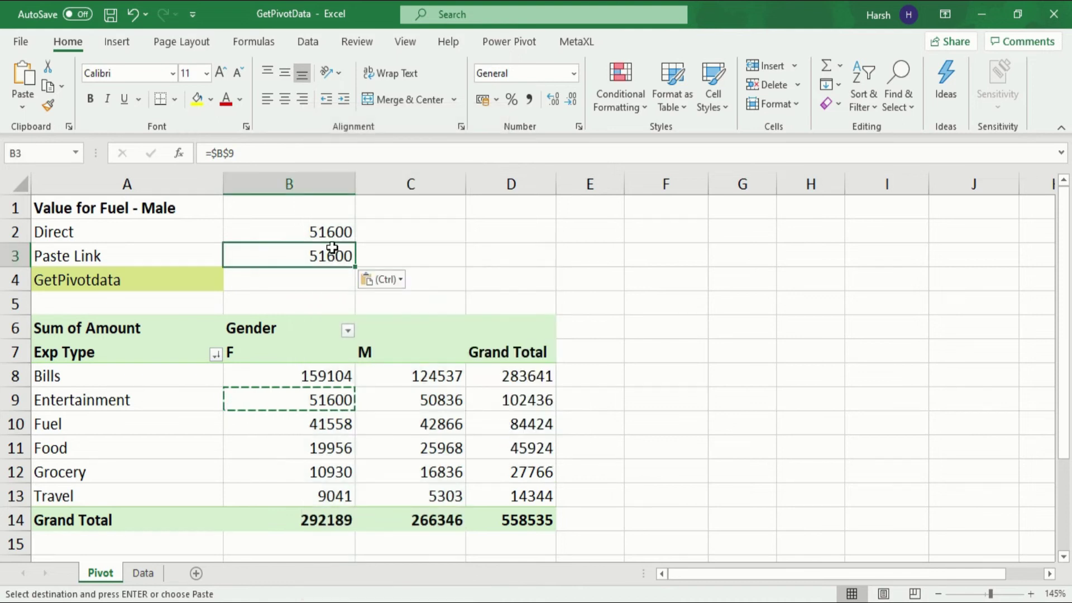
In B4, build a GETPIVOTDATA formula referencing the pivot's Amount for Exp Type Entertainment and Gender F
click(324, 277)
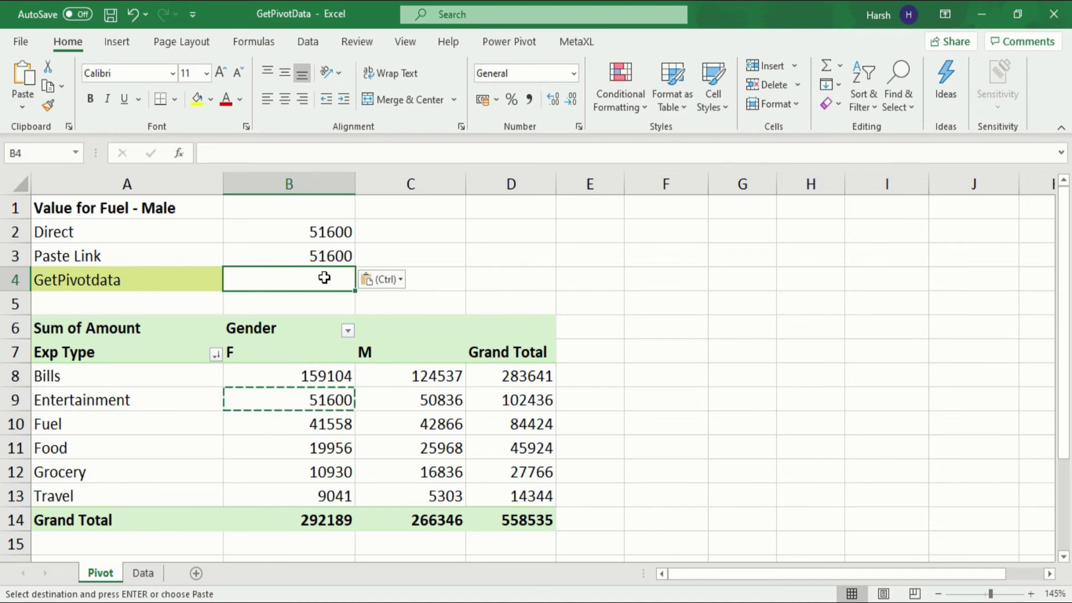
text(=)
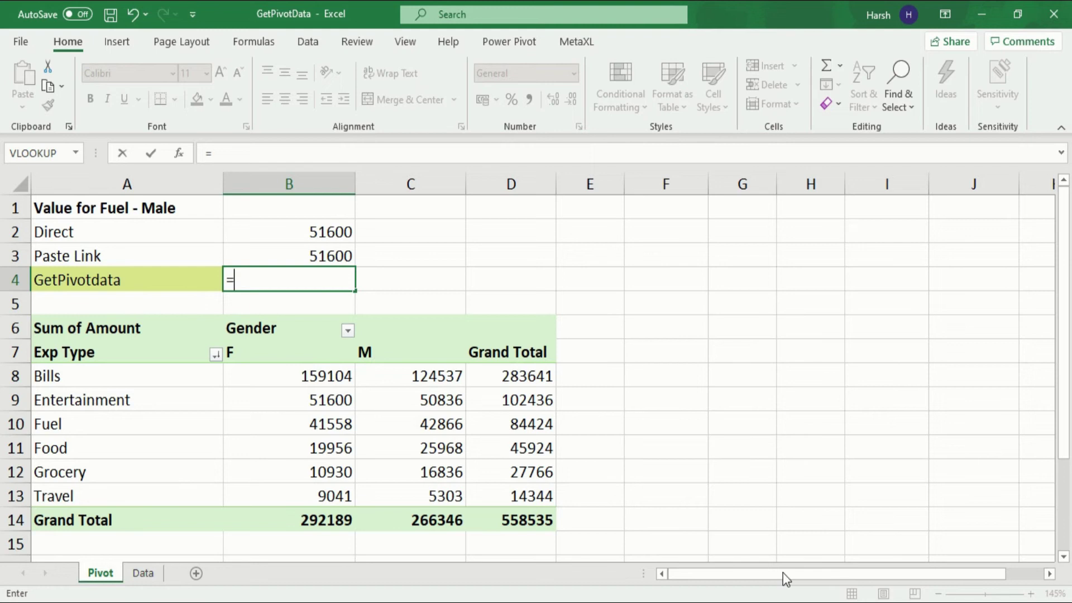
click(296, 401)
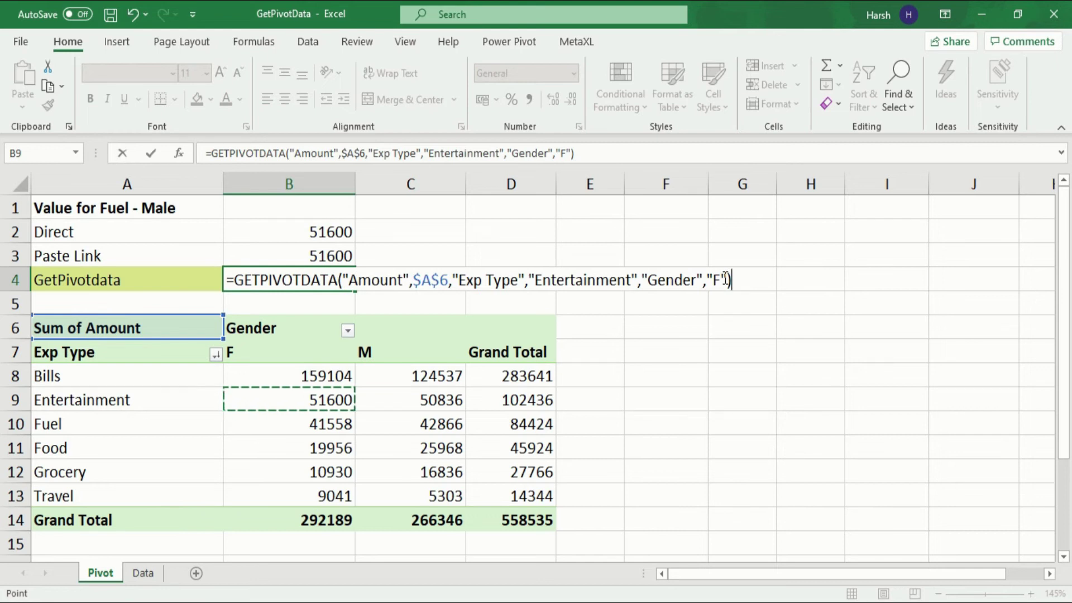
key(Return)
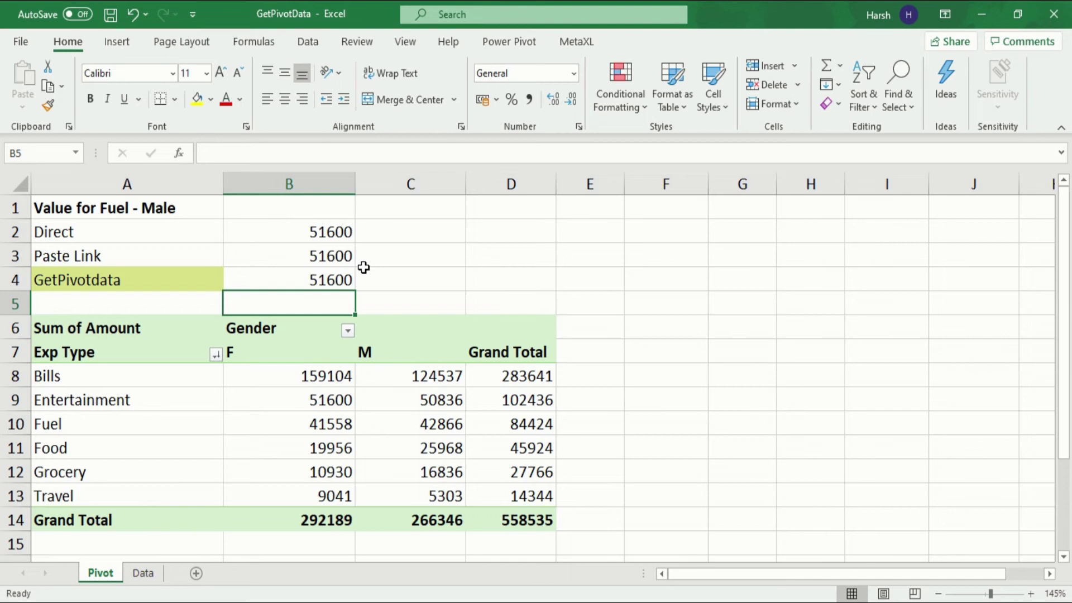
Compare the formulas behind the Direct, Paste Link and GetPivotdata results in B2 to B4
click(336, 232)
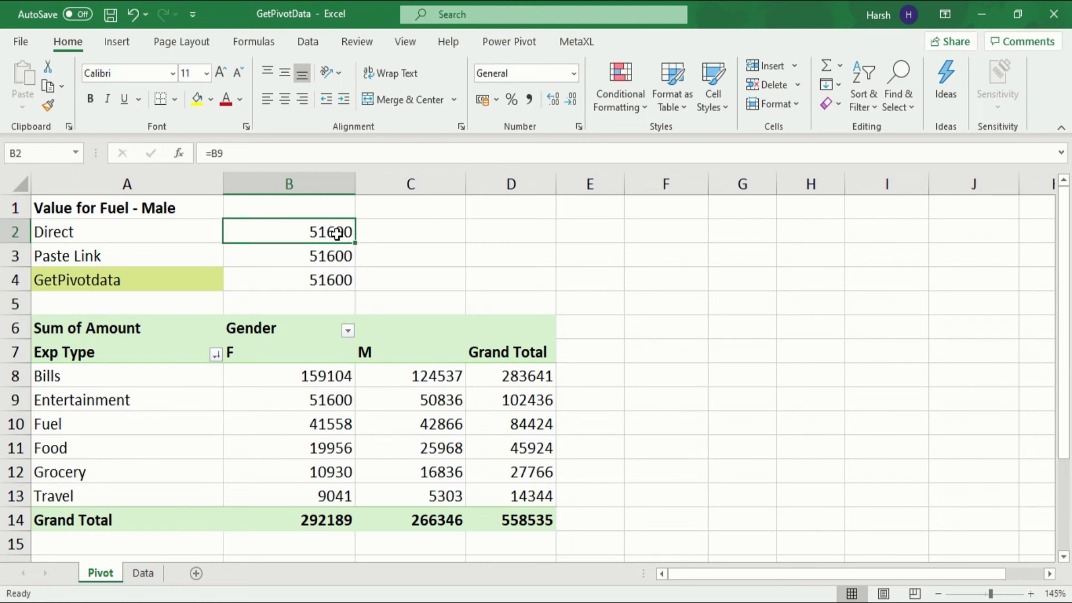
click(308, 262)
click(310, 274)
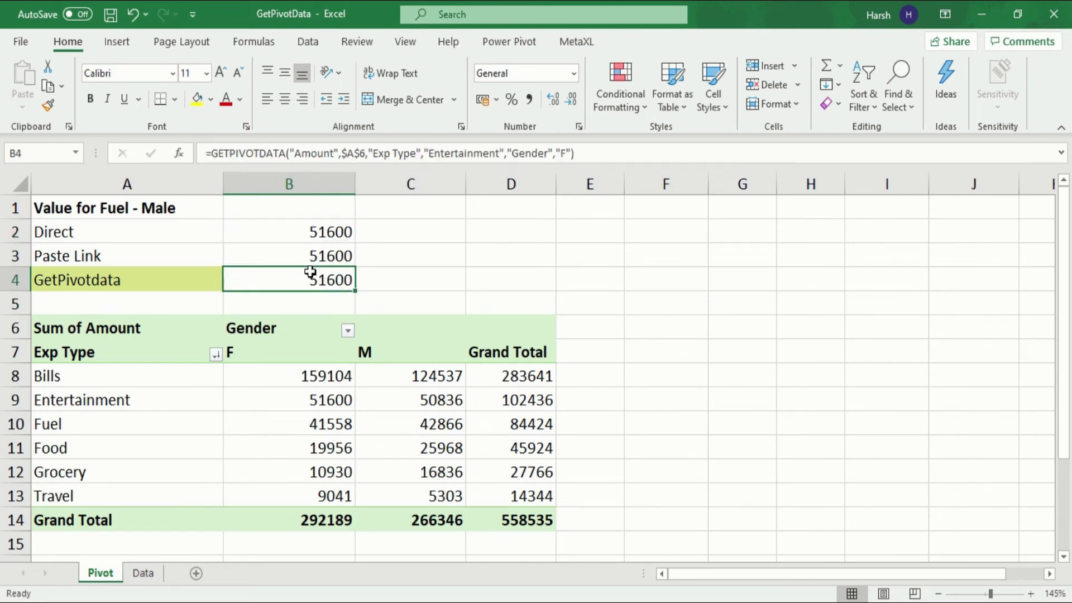
click(297, 239)
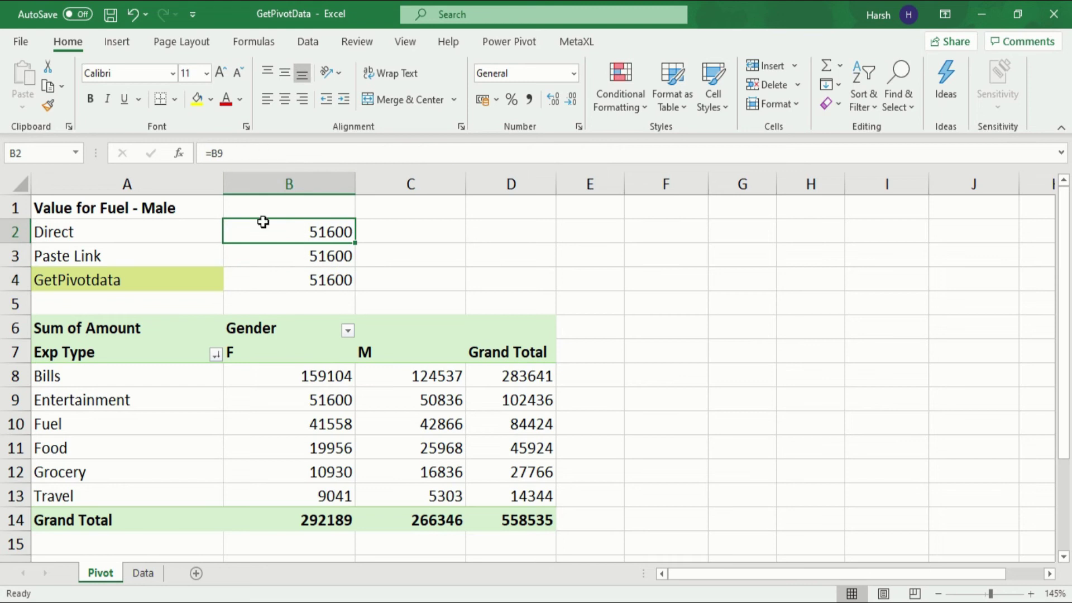
Show the formula of the Direct cell in C2 with =FORMULATEXT(B2) and check it against B2
click(388, 234)
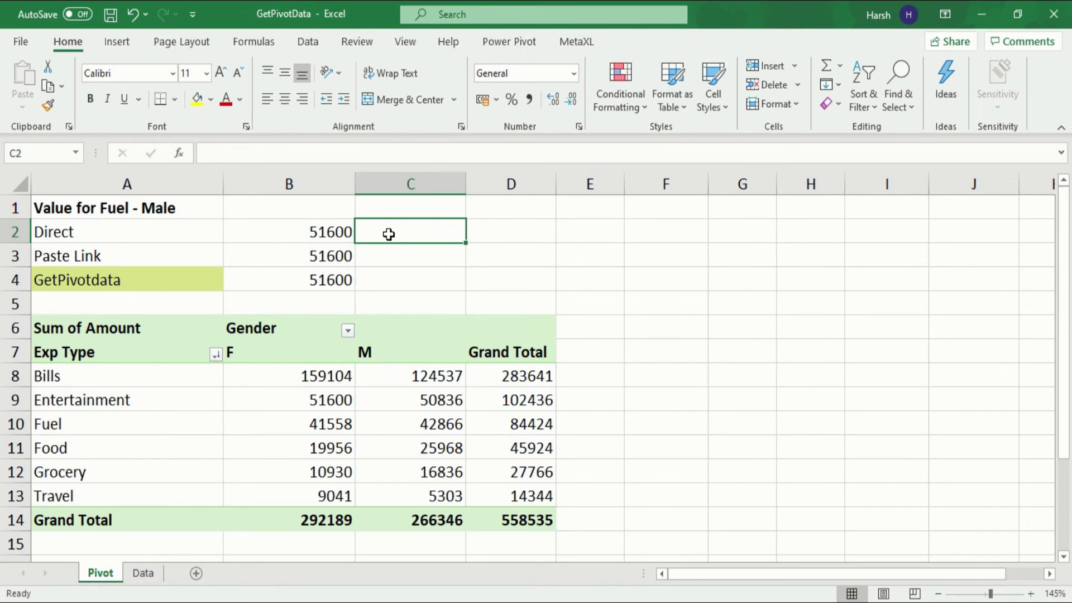
text(=form)
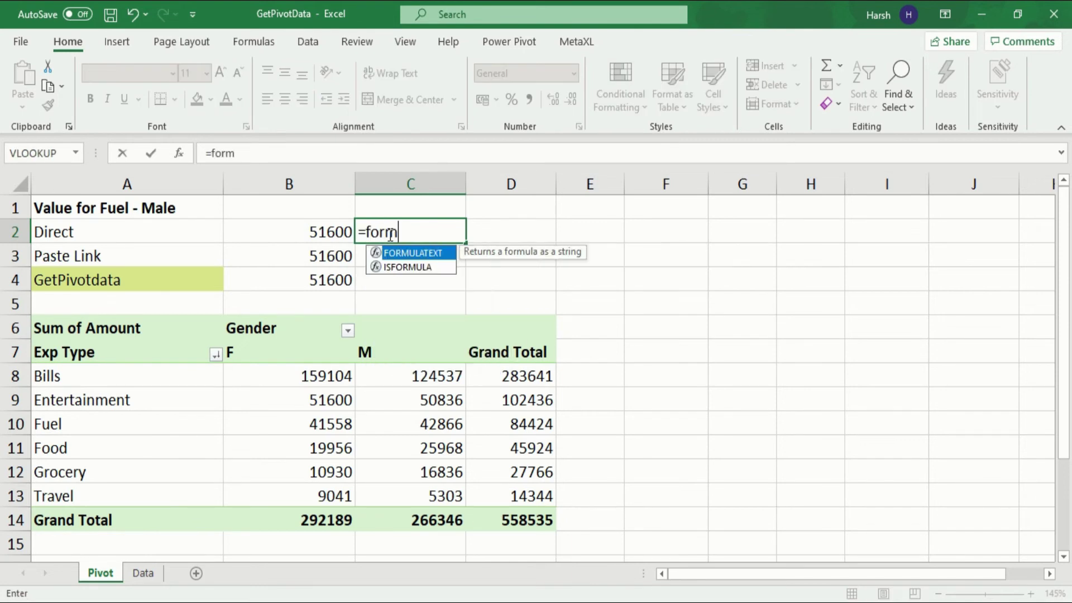
text(ul)
key(Tab)
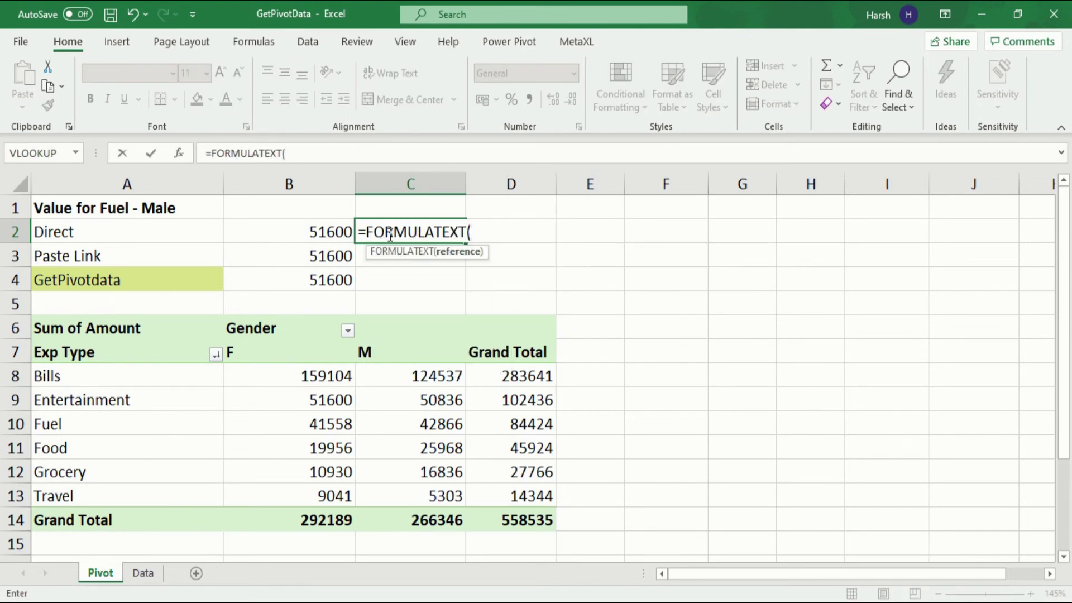
click(323, 231)
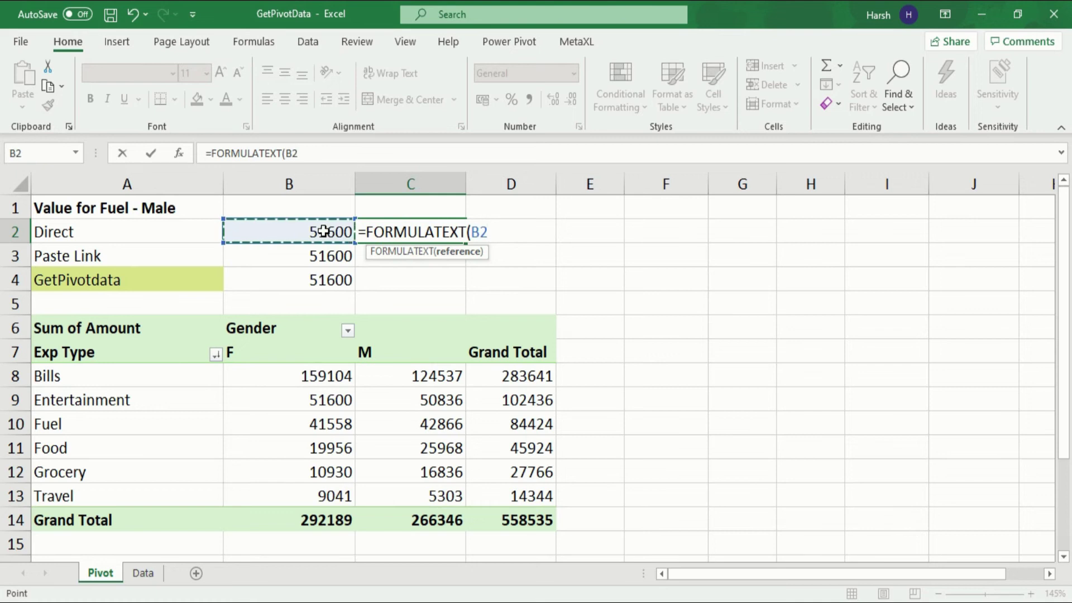
text())
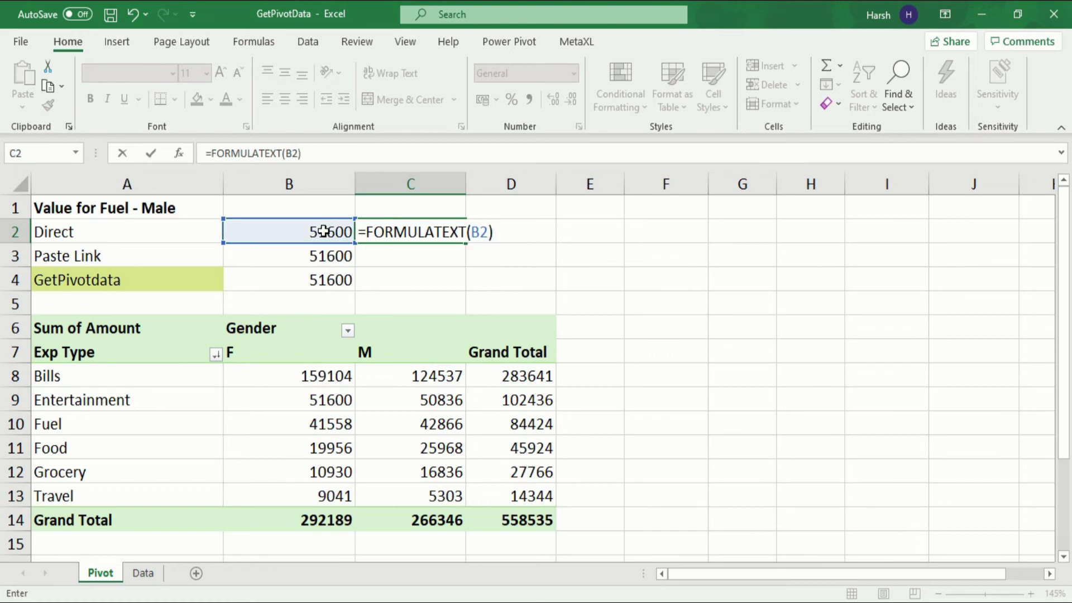
key(Return)
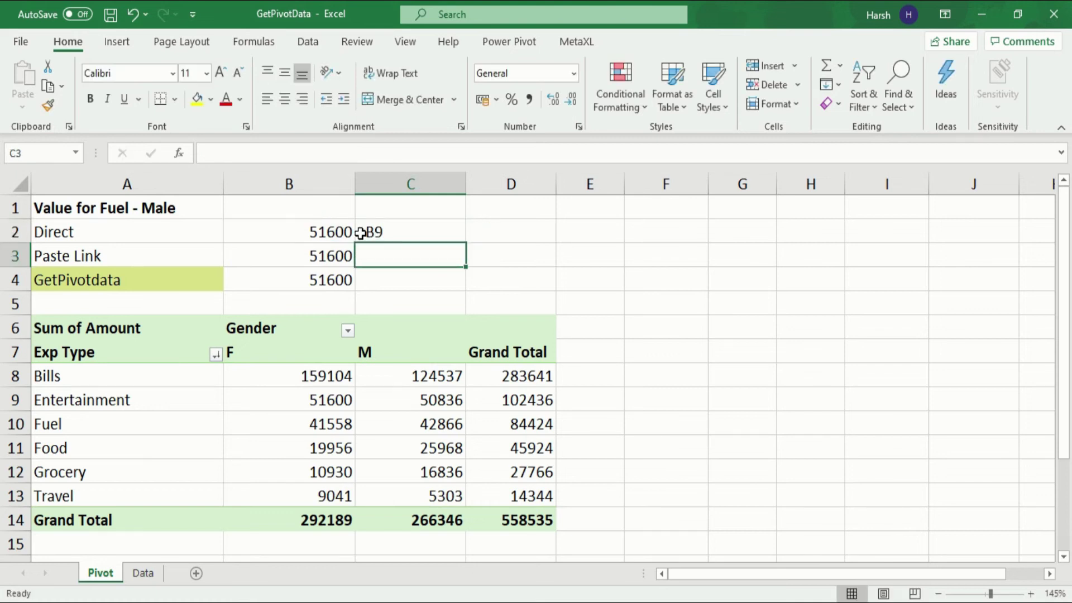
click(321, 233)
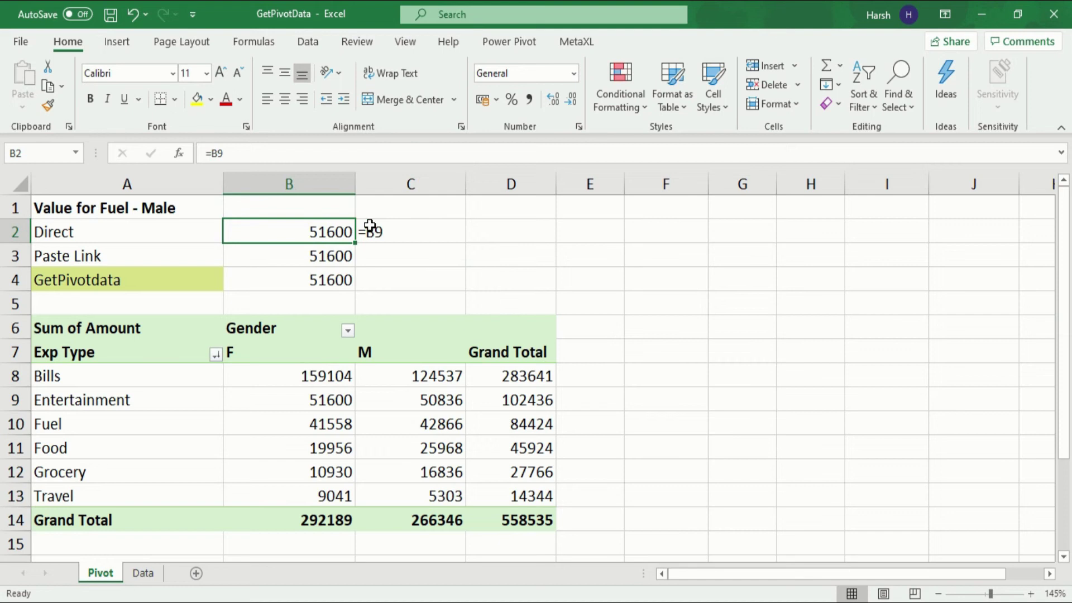
click(416, 225)
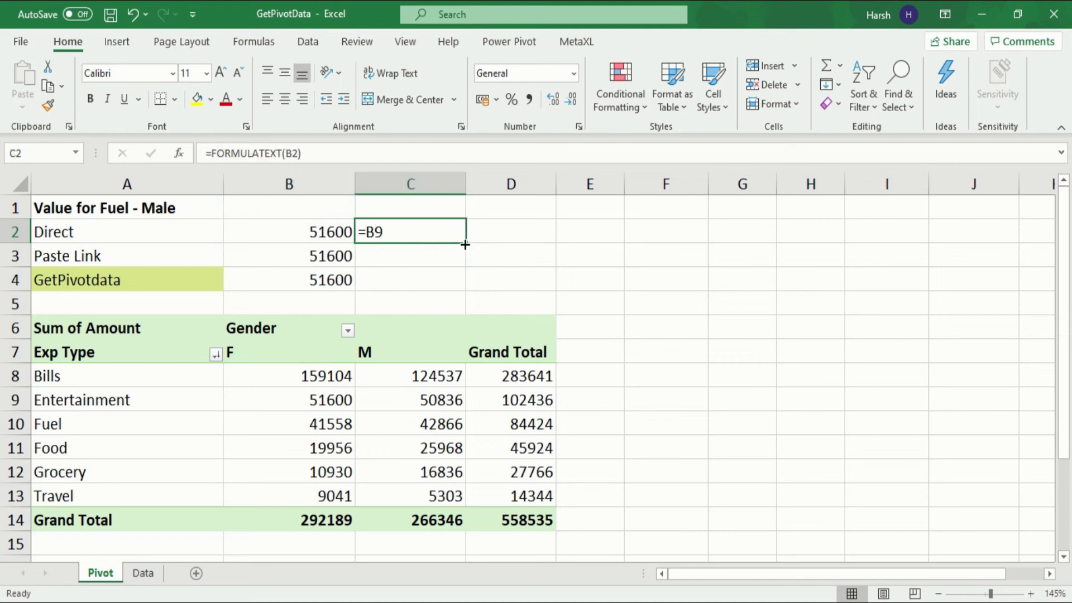
Fill the FORMULATEXT formula from C2 down to C4 to show the Paste Link and GetPivotdata formulas
drag(468, 243, 453, 290)
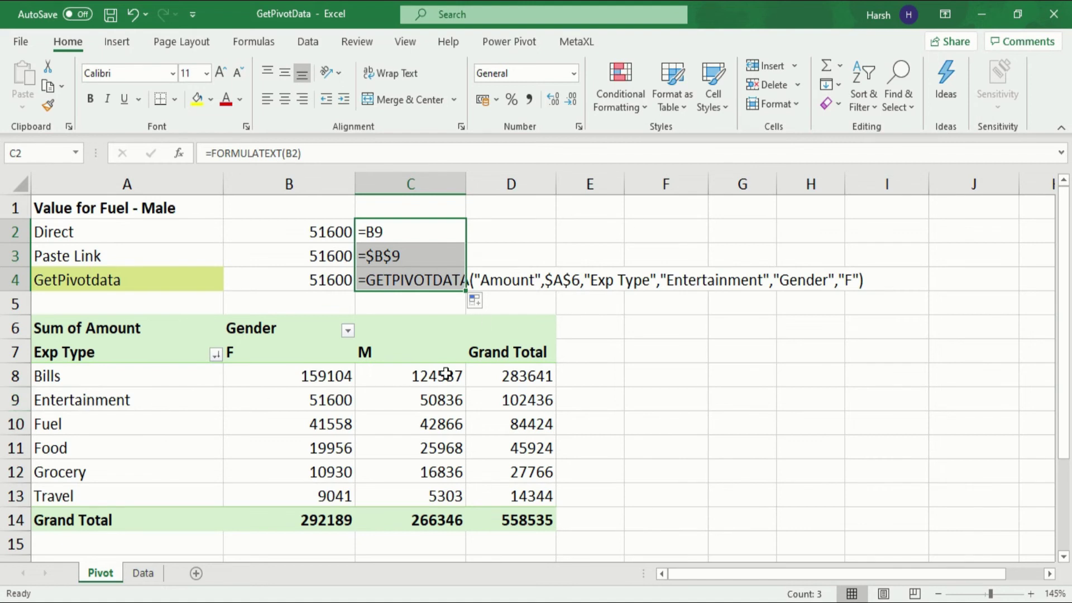
mouse_move(319, 422)
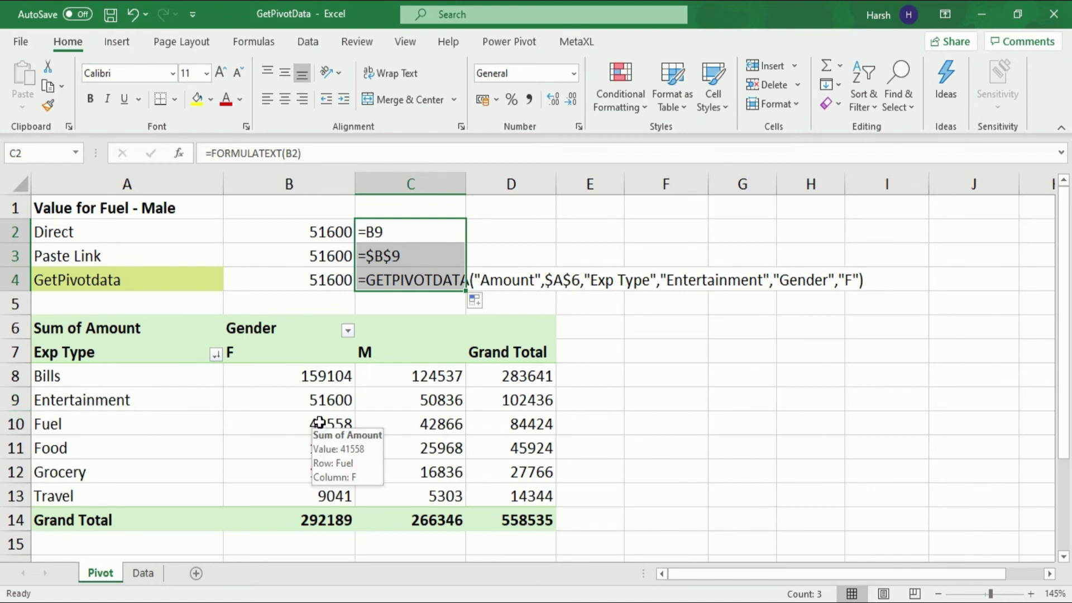
mouse_move(319, 403)
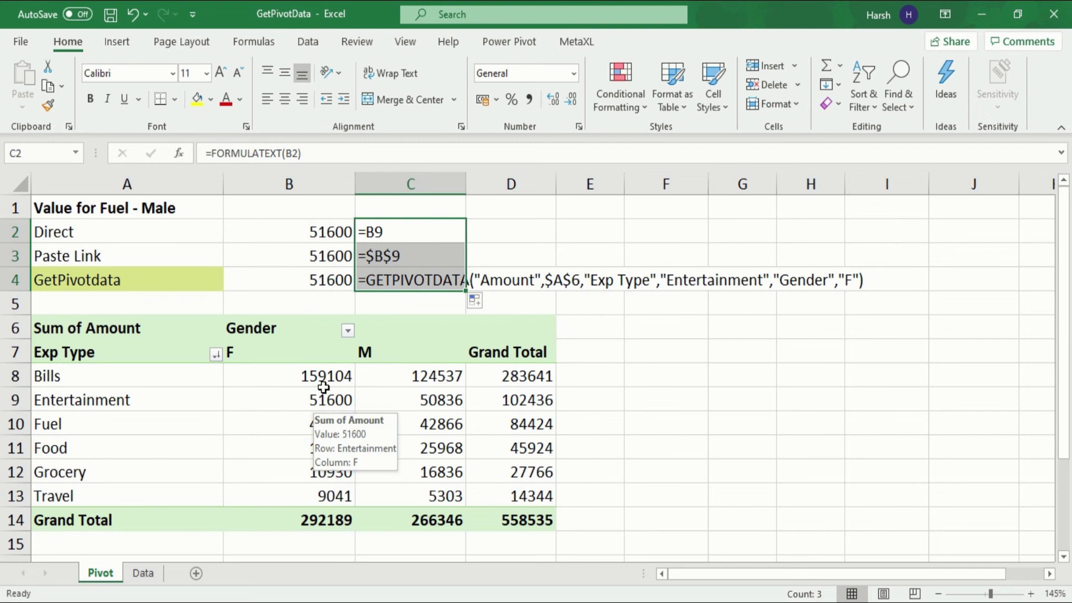
mouse_move(326, 382)
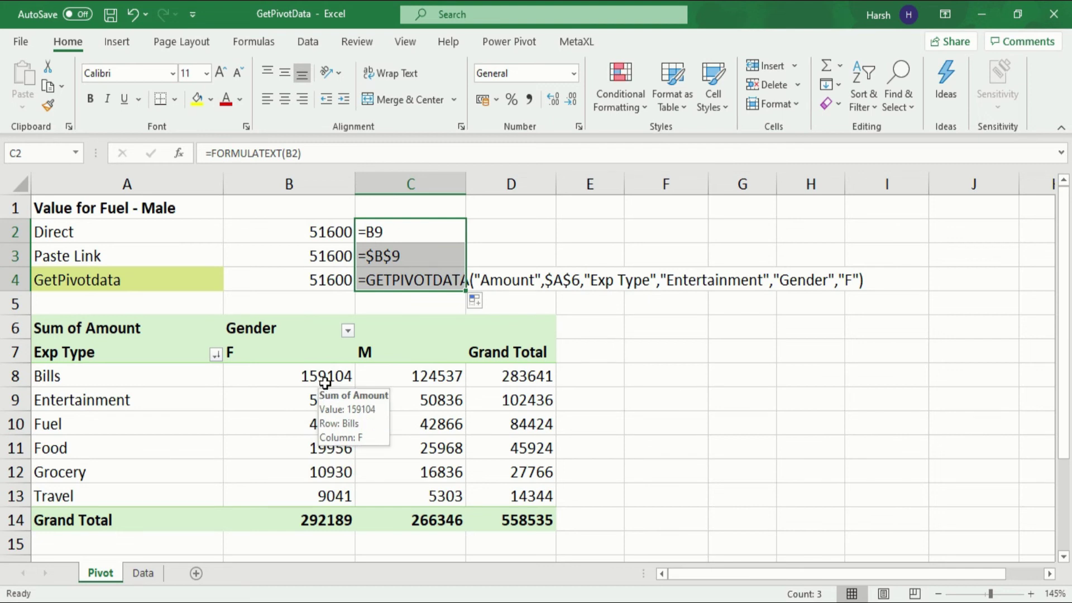
Move the pivot table's Gender field from Columns to Rows beneath Exp Type and check how the three retrieved results respond
click(203, 407)
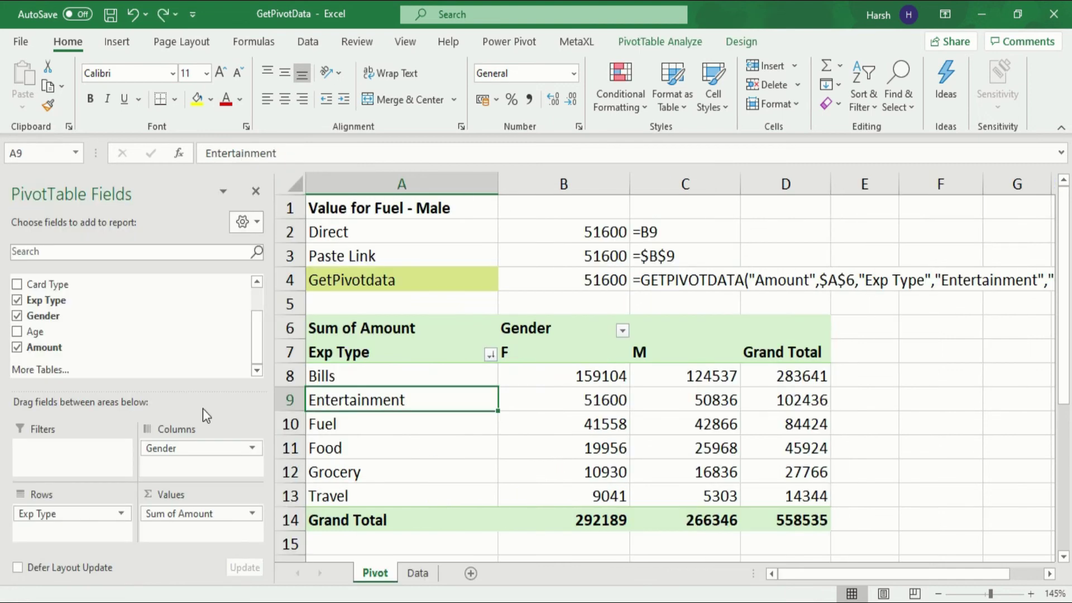
click(164, 447)
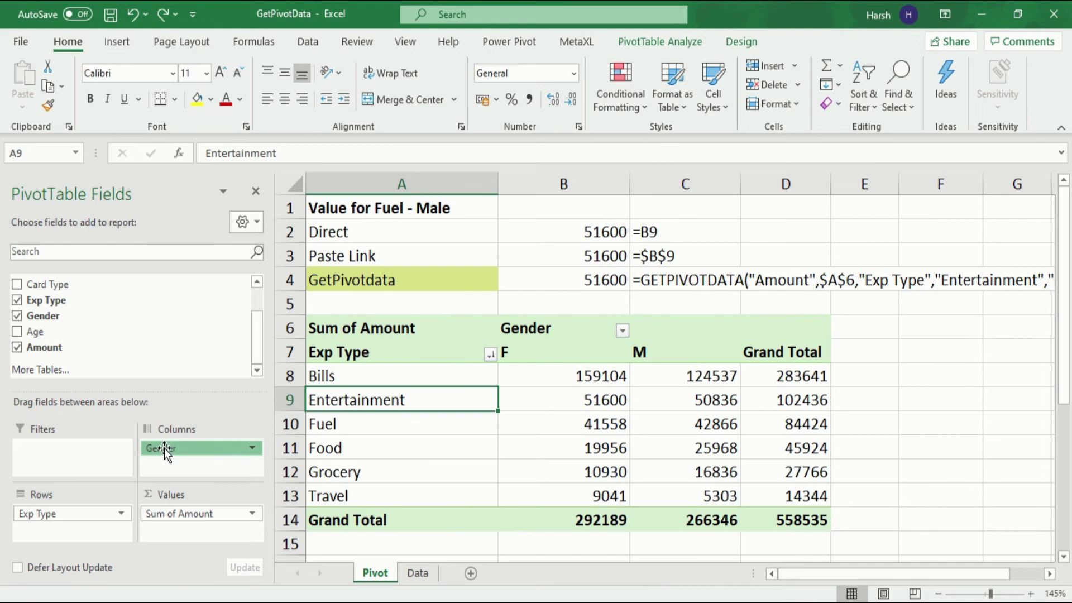
drag(164, 448, 89, 533)
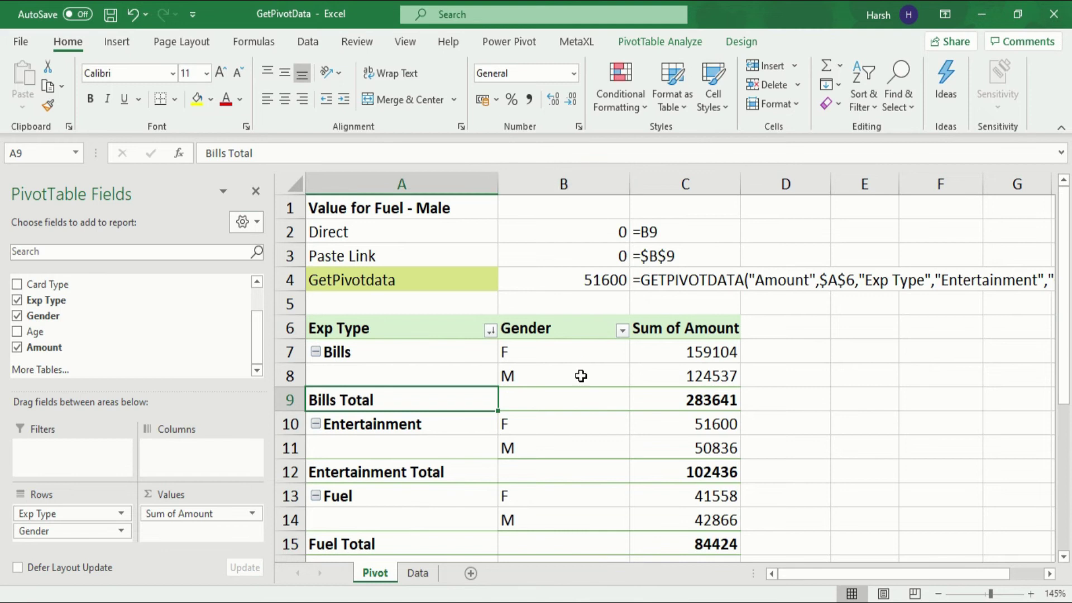
click(574, 402)
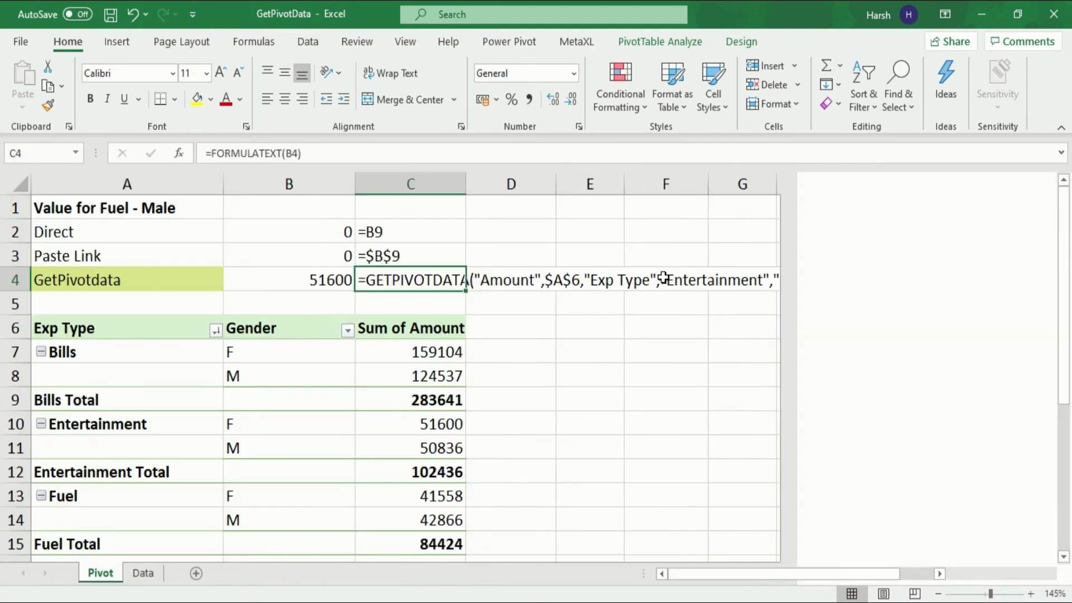
key(F2)
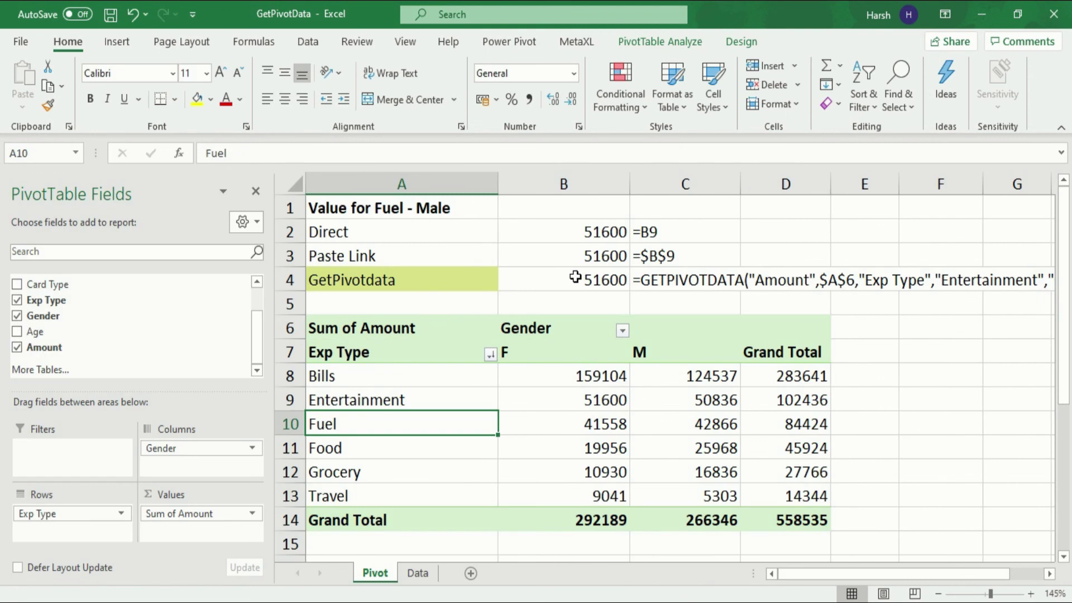
Examine each argument of the GETPIVOTDATA formula in B4: data field, pivot table, and both field and item pairs
click(575, 277)
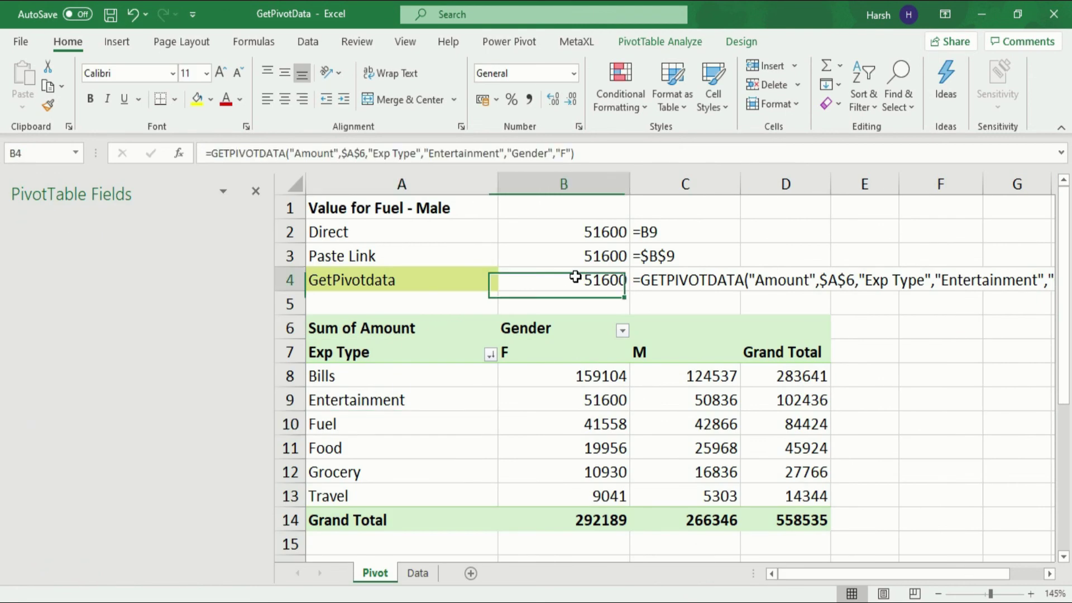
key(F2)
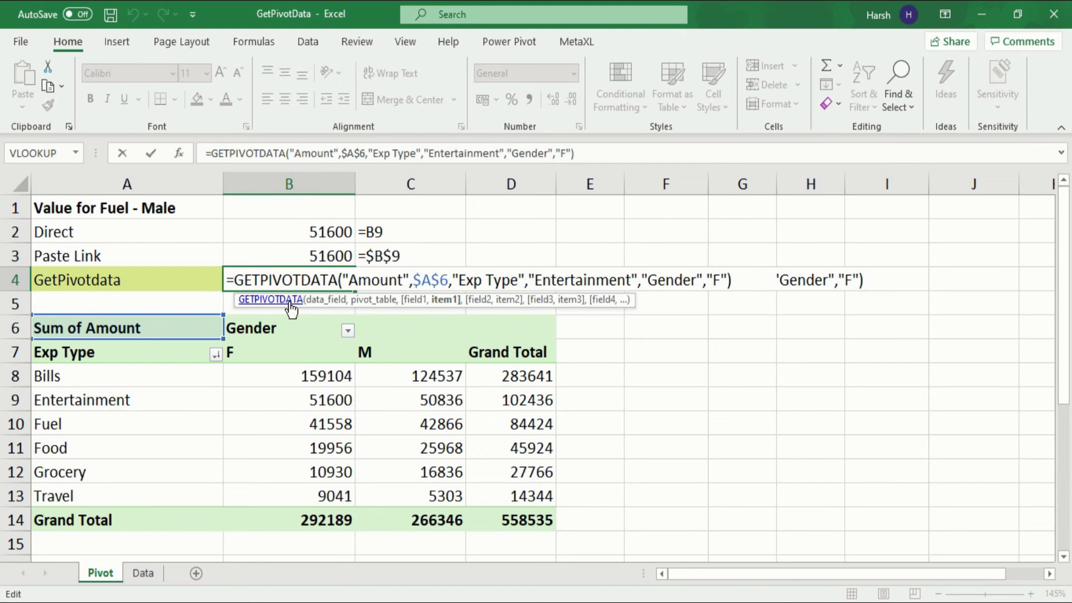
click(319, 302)
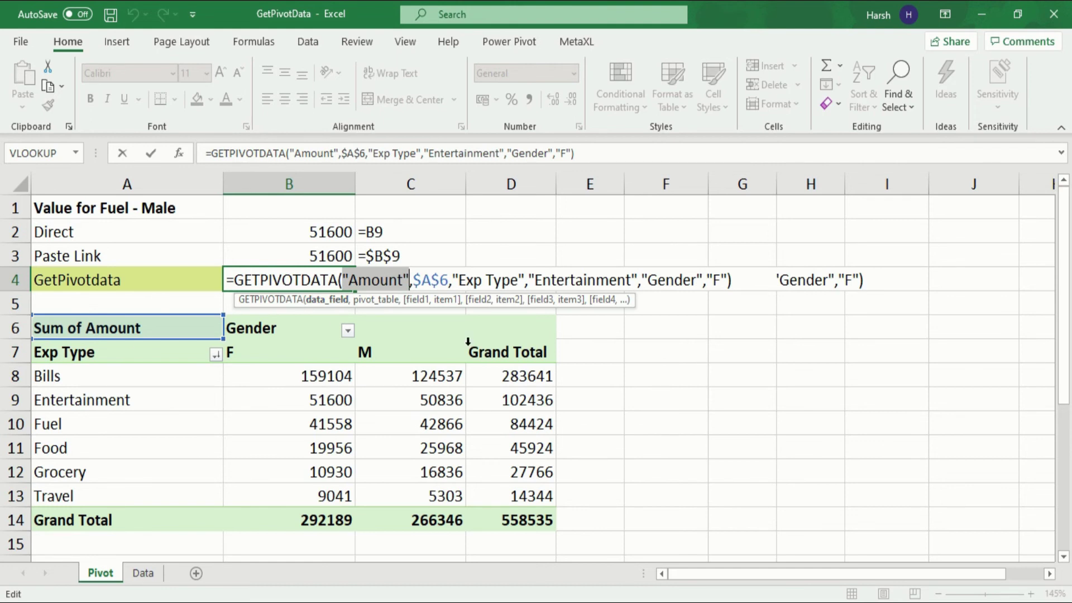
click(376, 301)
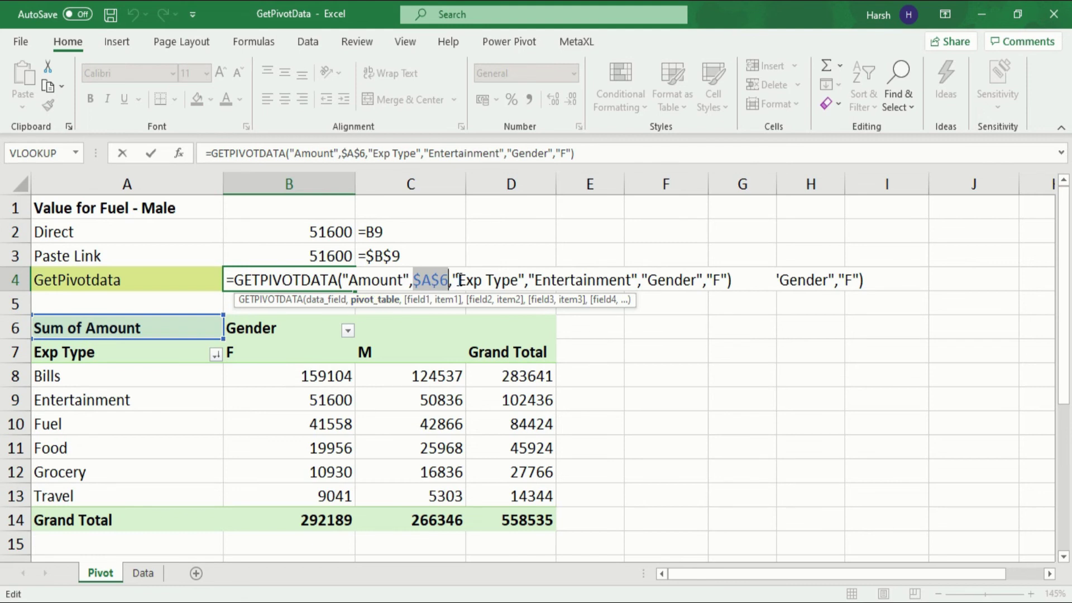
click(418, 302)
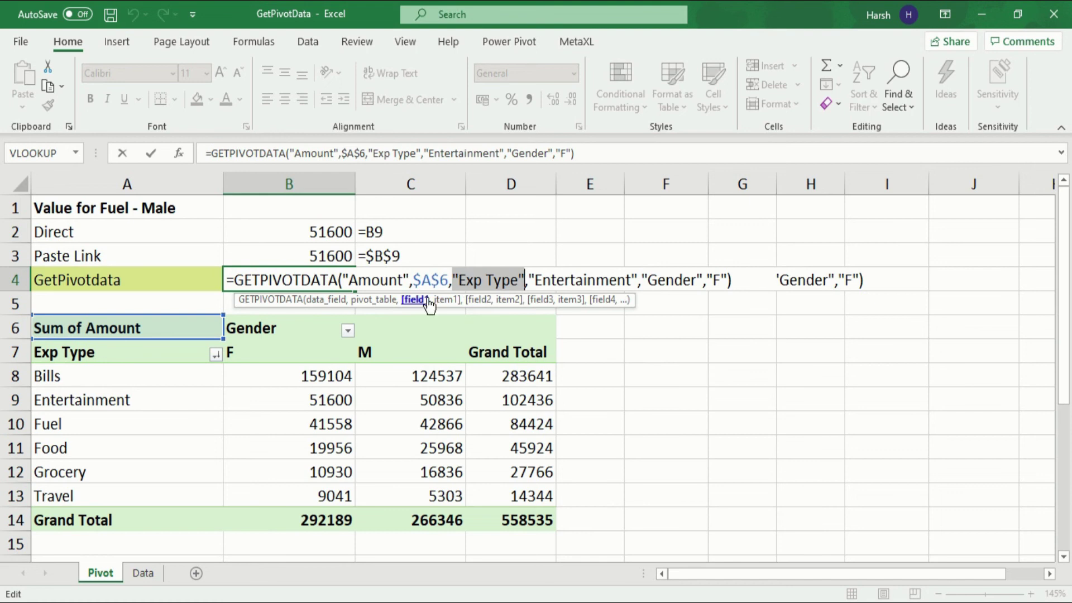
click(509, 301)
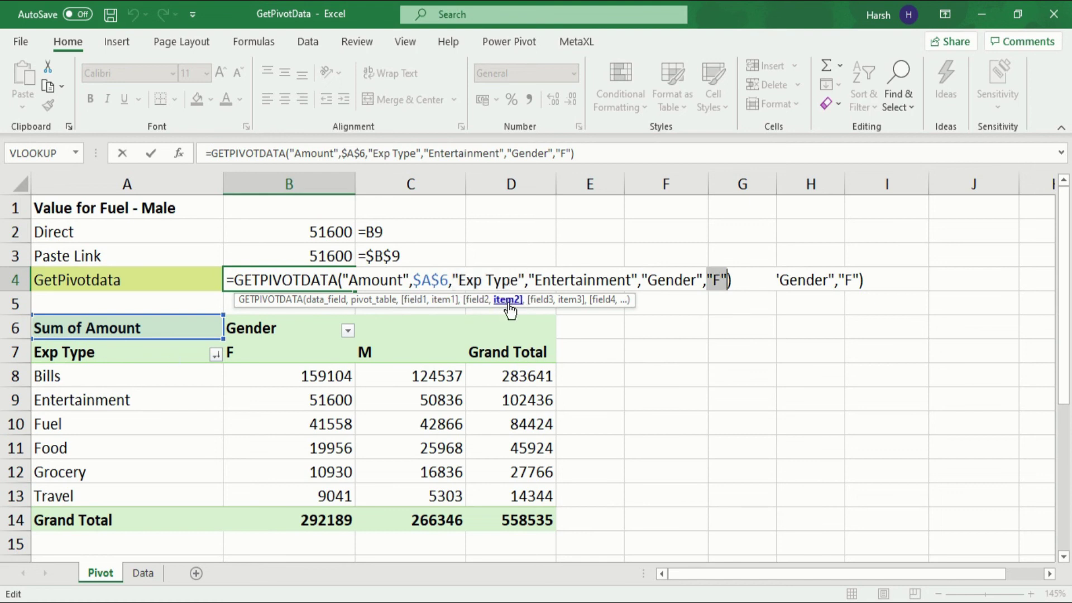
click(440, 301)
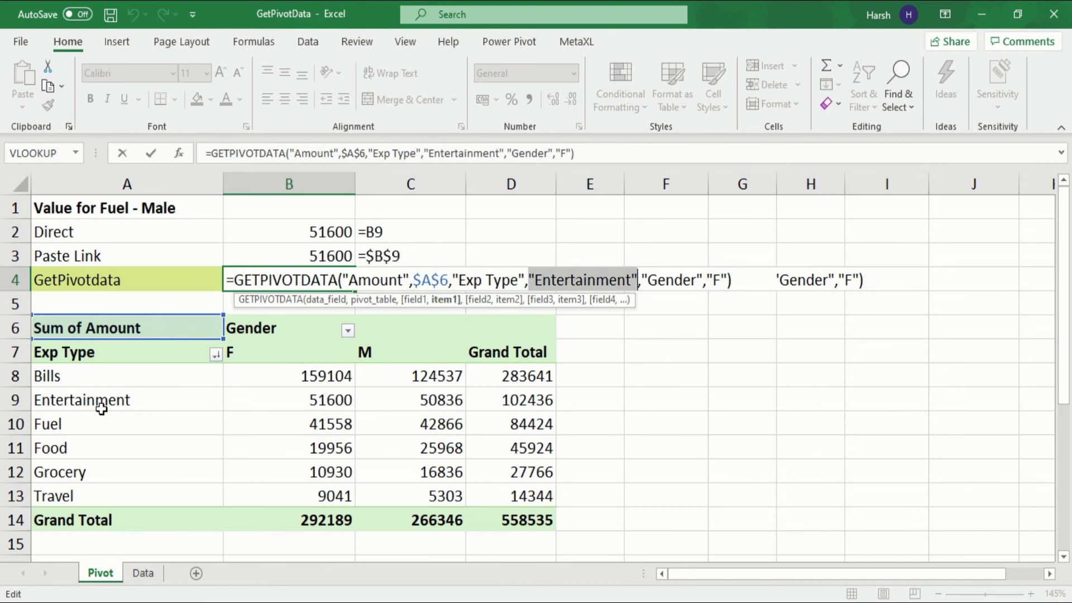
click(483, 300)
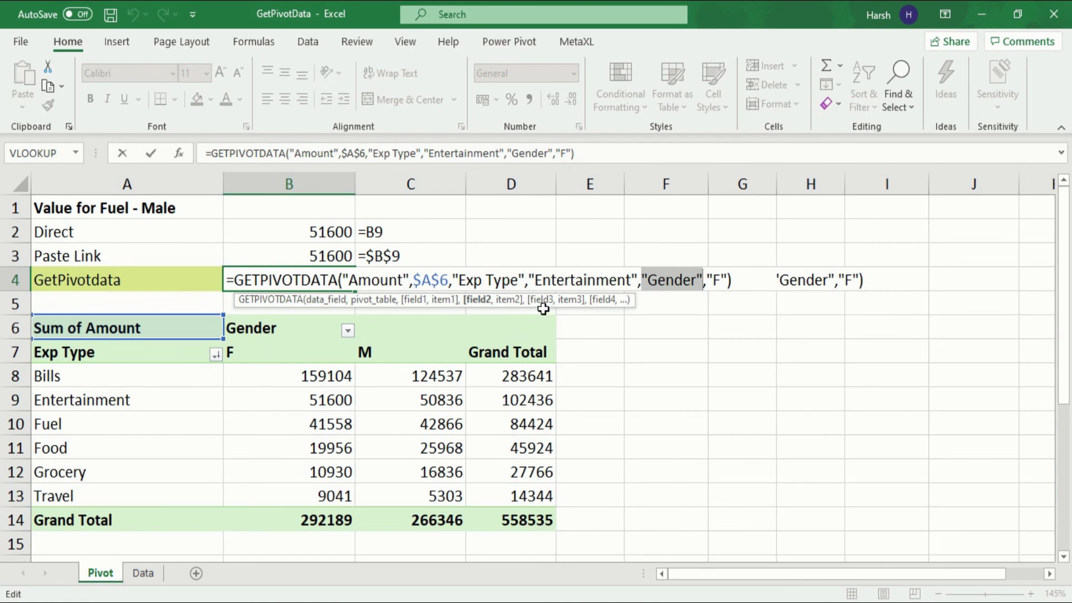
click(508, 299)
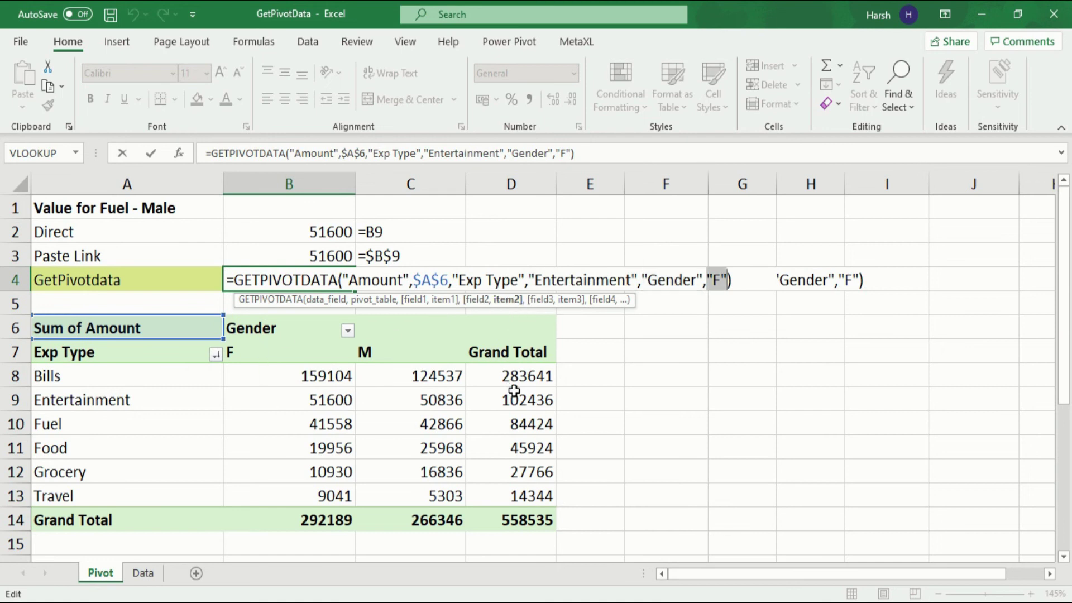
click(697, 402)
key(ctrl+z)
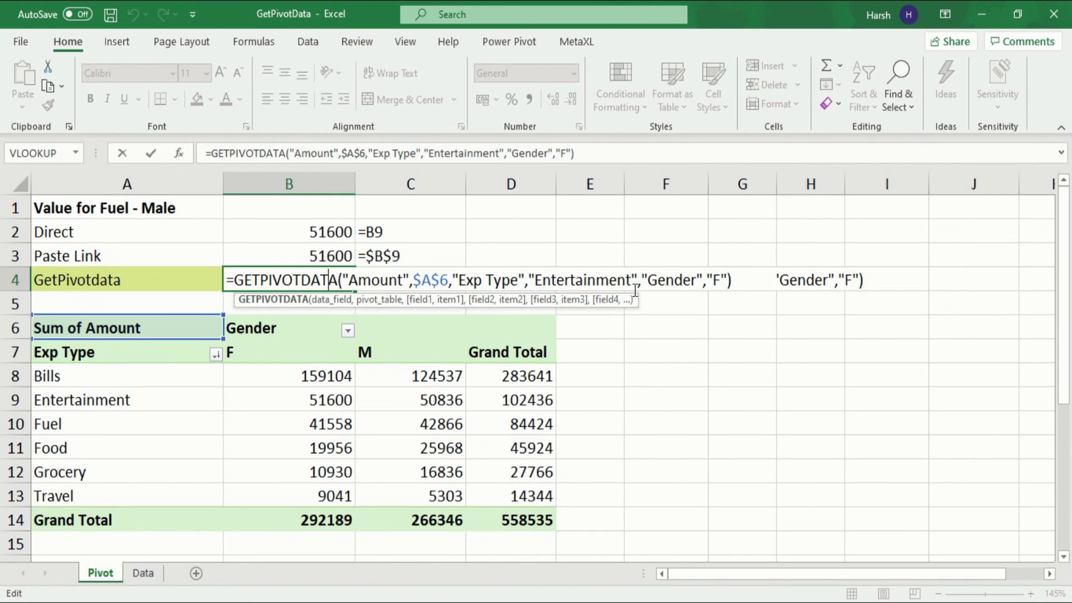
key(ctrl+Return)
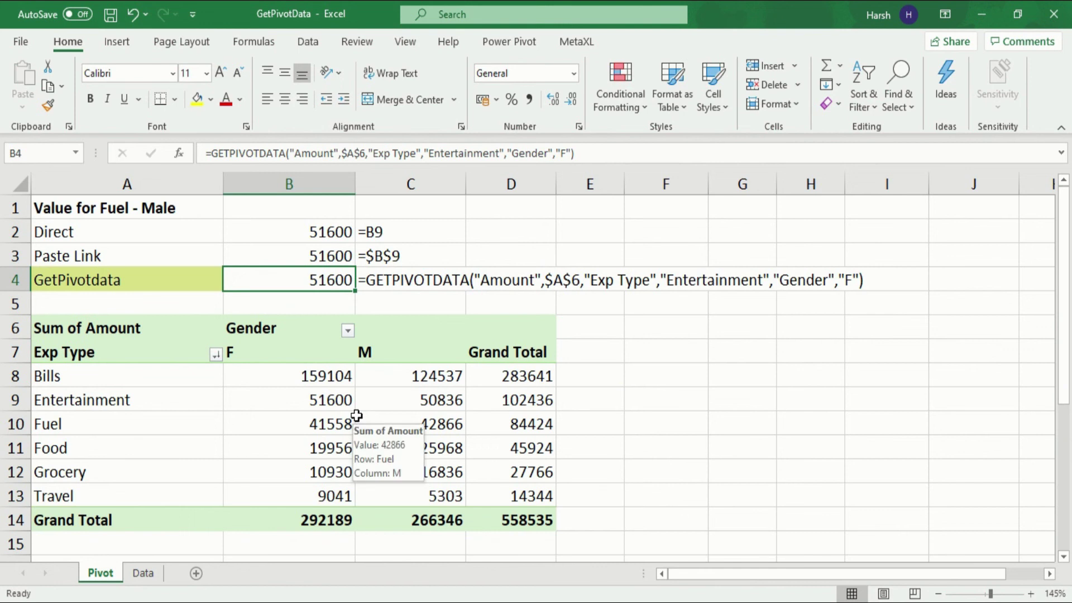
In E8, build a GETPIVOTDATA formula that retrieves the pivot table's Amount for Exp Type Bills and Gender F
mouse_move(325, 400)
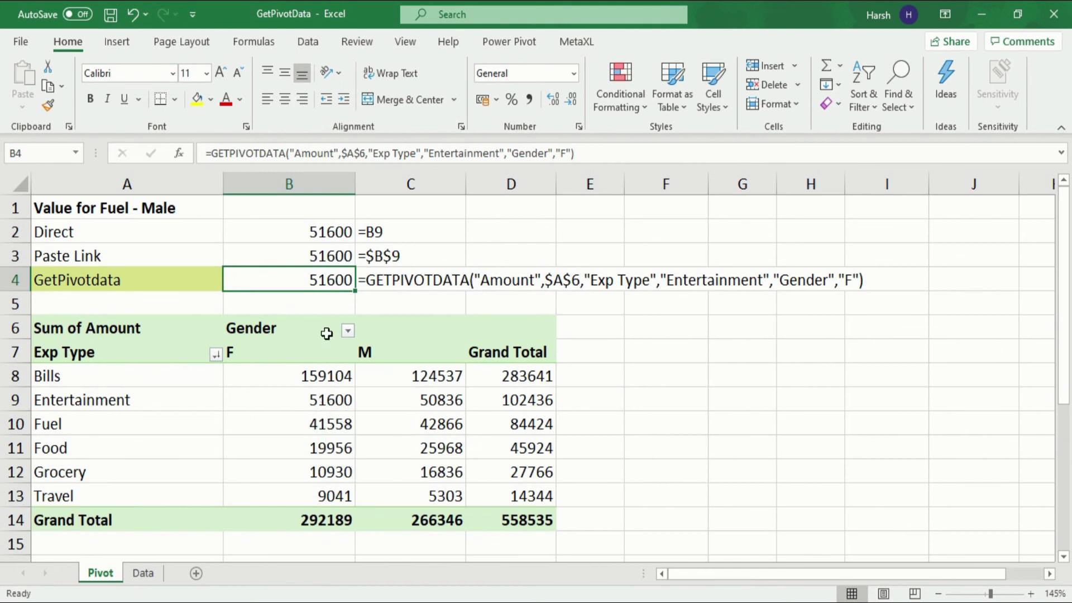
mouse_move(321, 470)
click(606, 374)
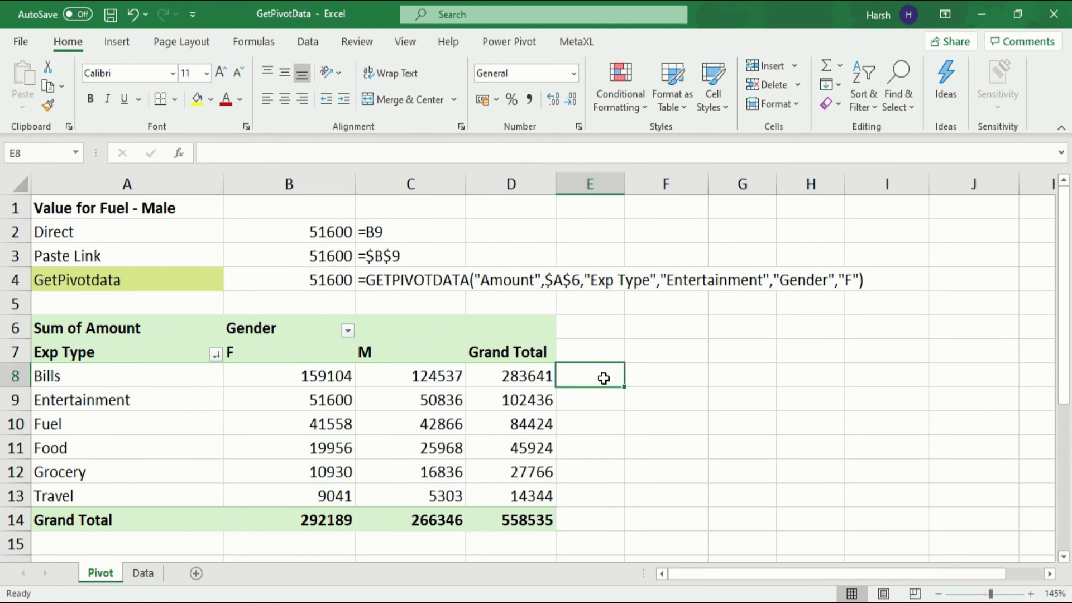
text(=)
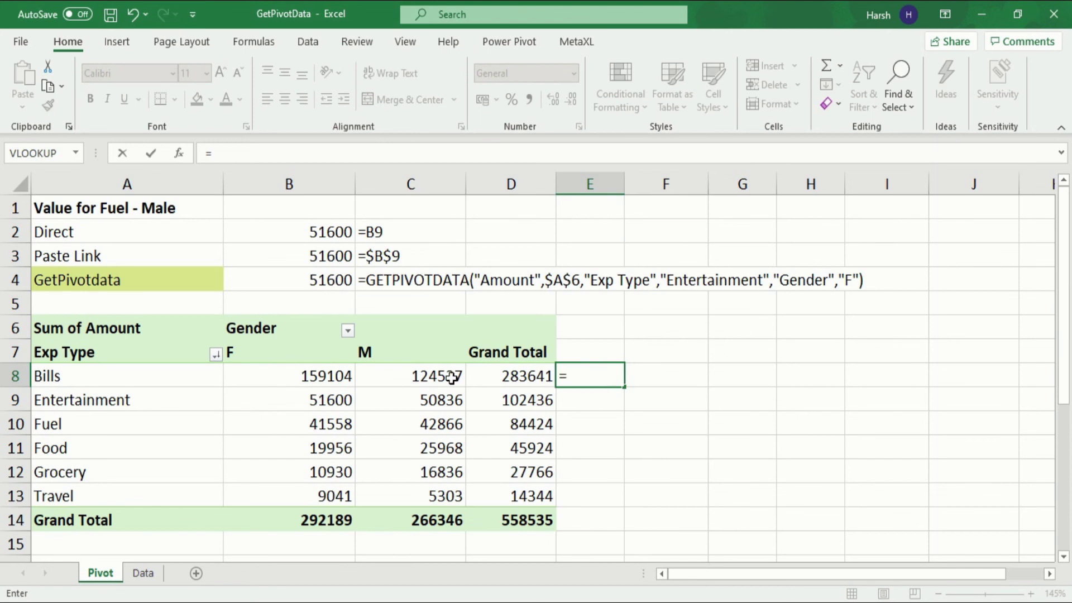
click(322, 376)
key(Return)
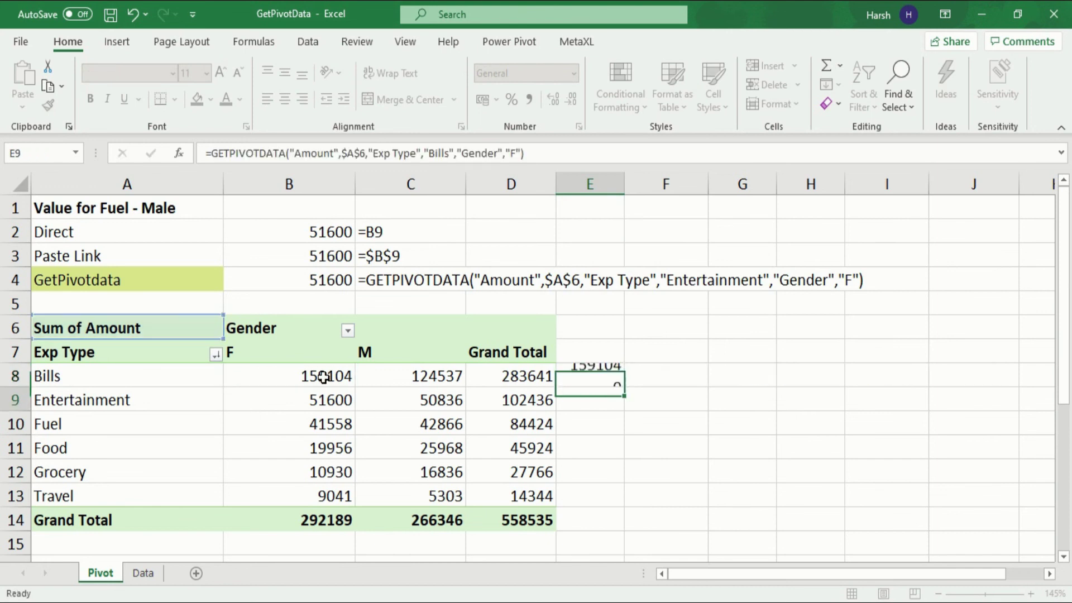
Fill the E8 formula with its fixed Bills item down to E13
click(606, 377)
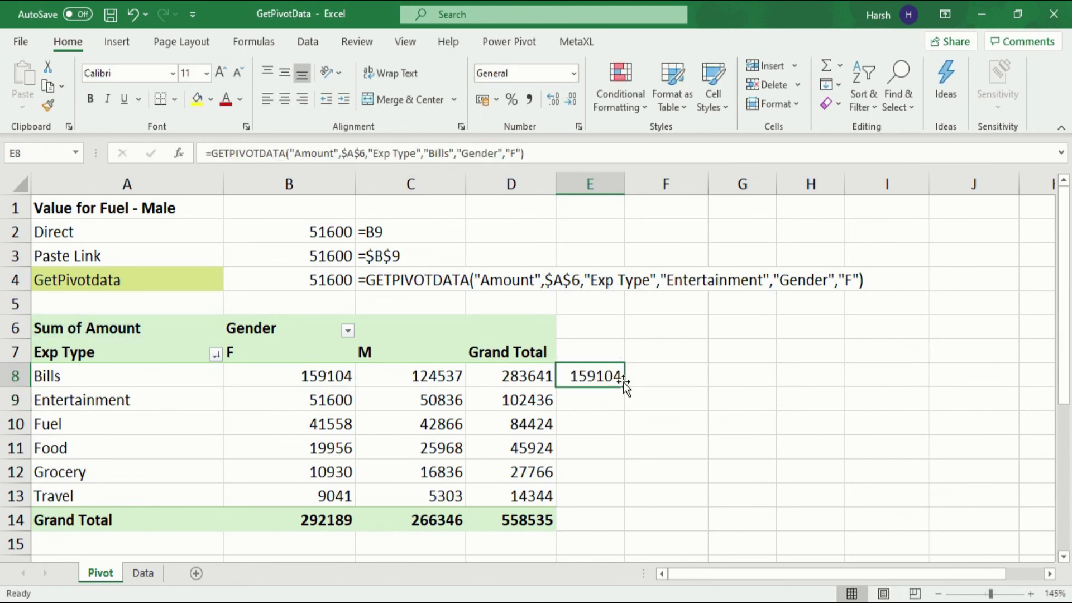
drag(622, 392, 613, 511)
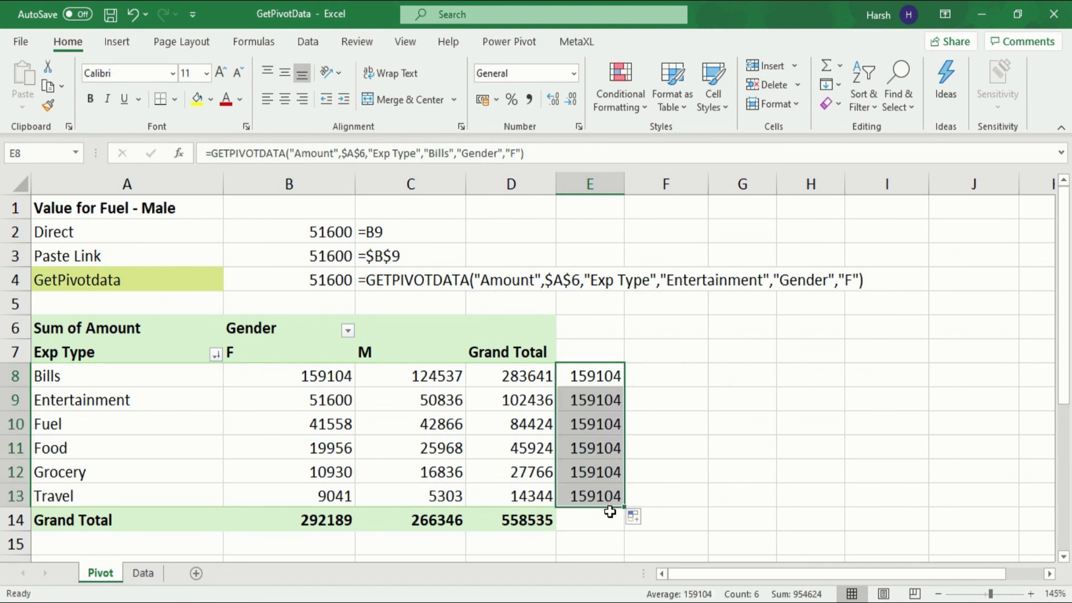
key(Right)
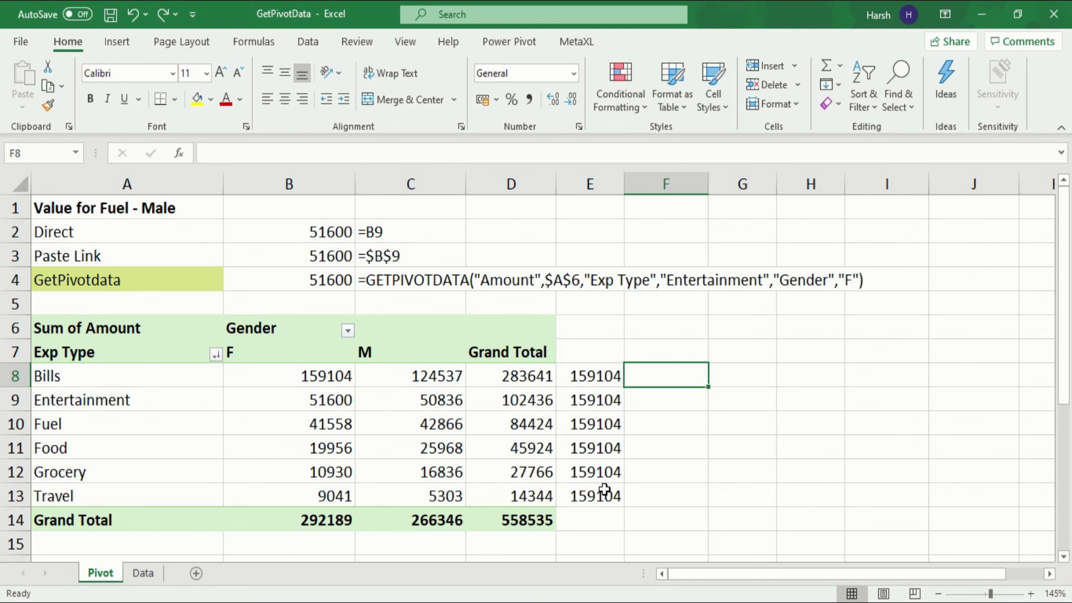
In the E8 GETPIVOTDATA formula, replace the fixed "Bills" item with a reference to cell A8
click(608, 376)
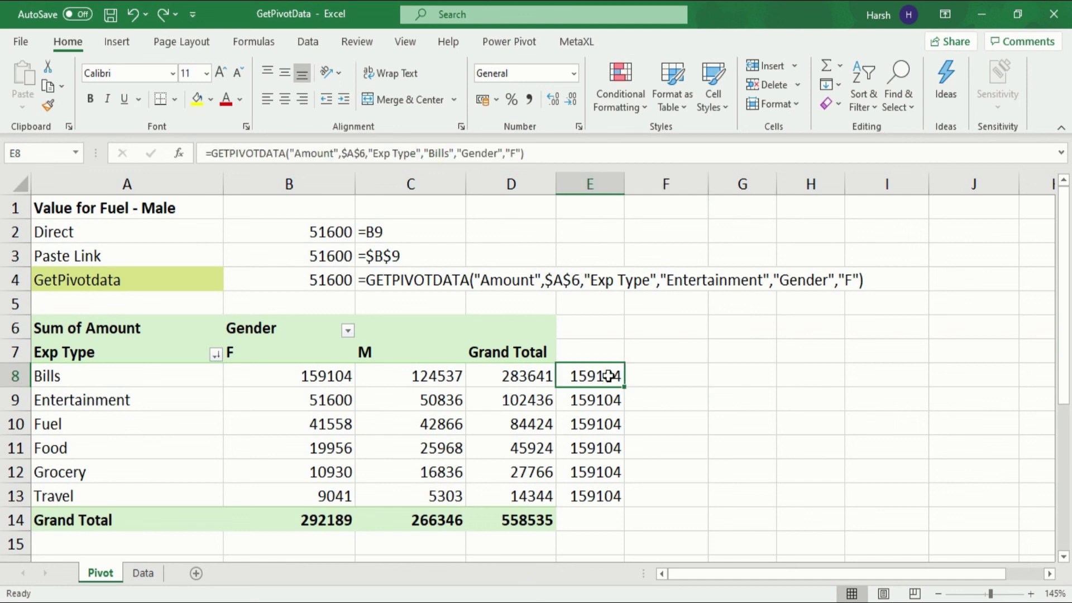
double_click(608, 376)
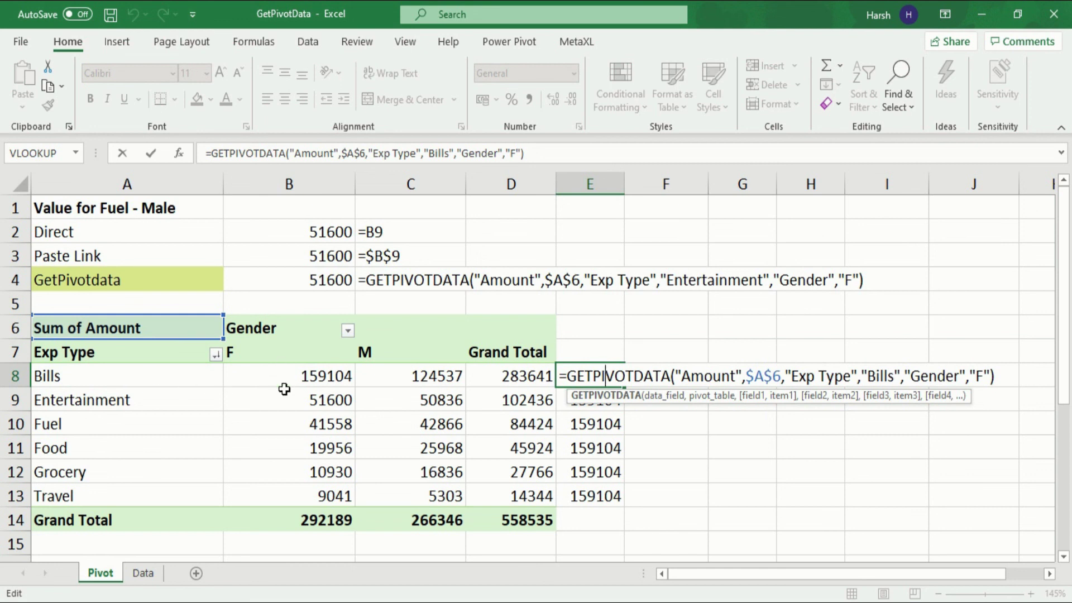
click(894, 375)
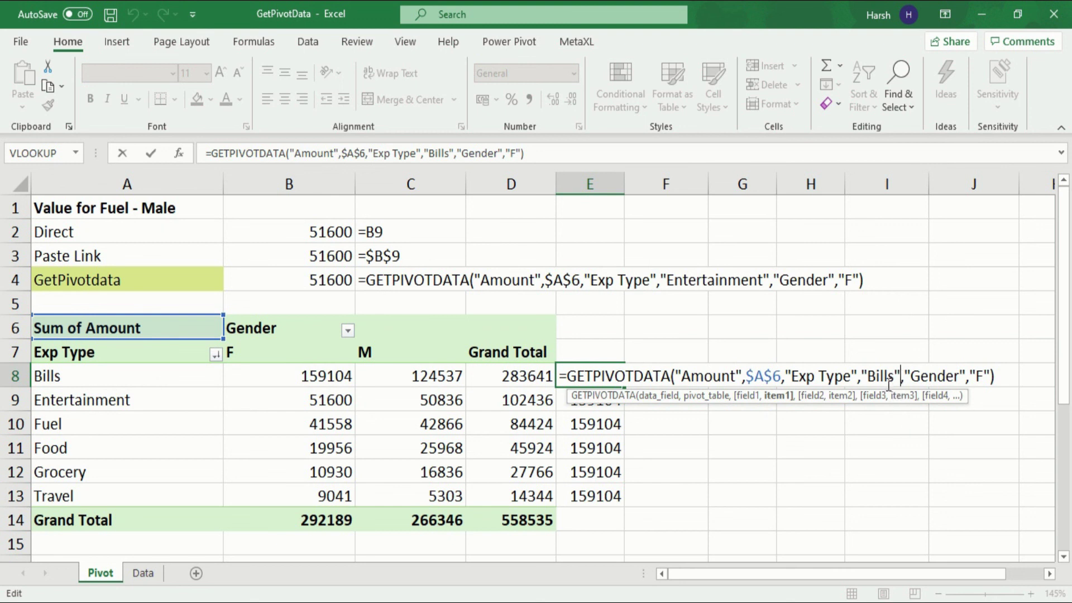
key(BackSpace)
key(BackSpace)
key(BackSpace)
key(BackSpace)
key(BackSpace)
key(BackSpace)
key(BackSpace)
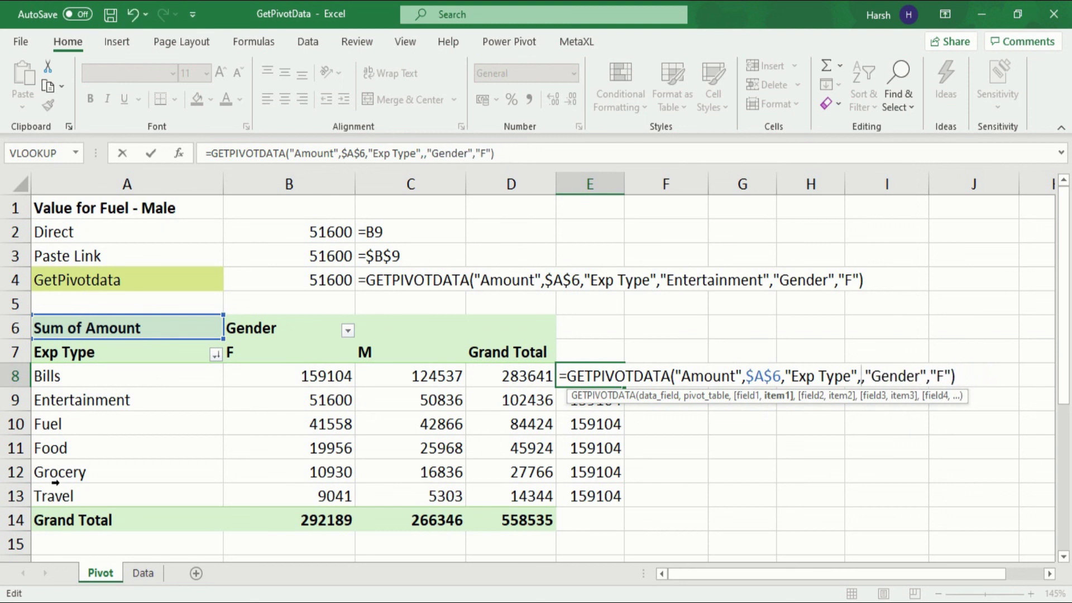
click(86, 373)
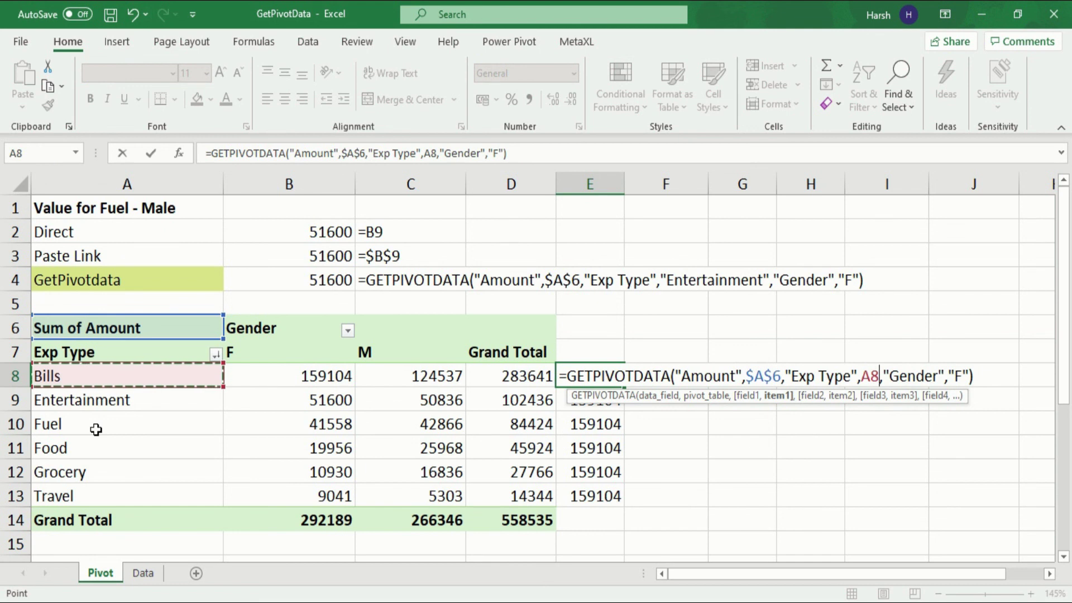
key(Return)
Fill the A8-based GETPIVOTDATA formula from E8 down to E13 alongside the remaining expense types
click(602, 376)
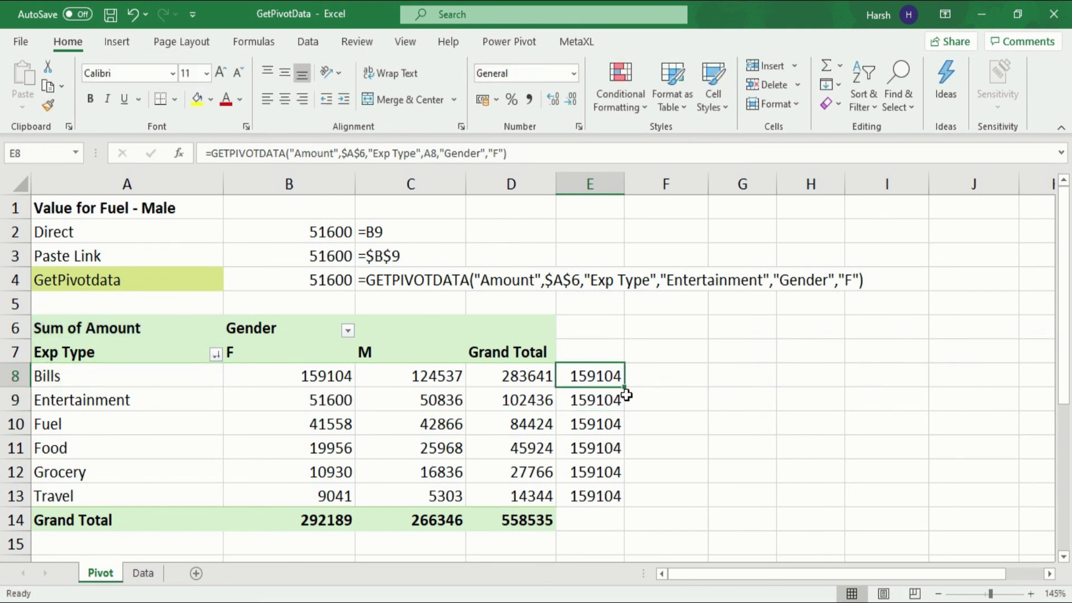
drag(623, 385, 618, 498)
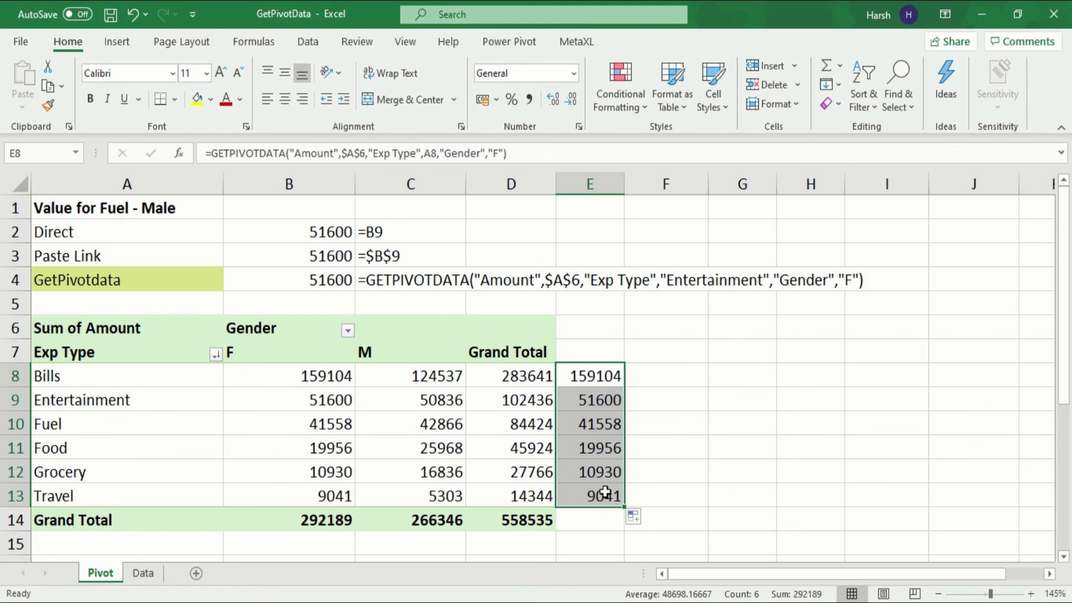
click(663, 377)
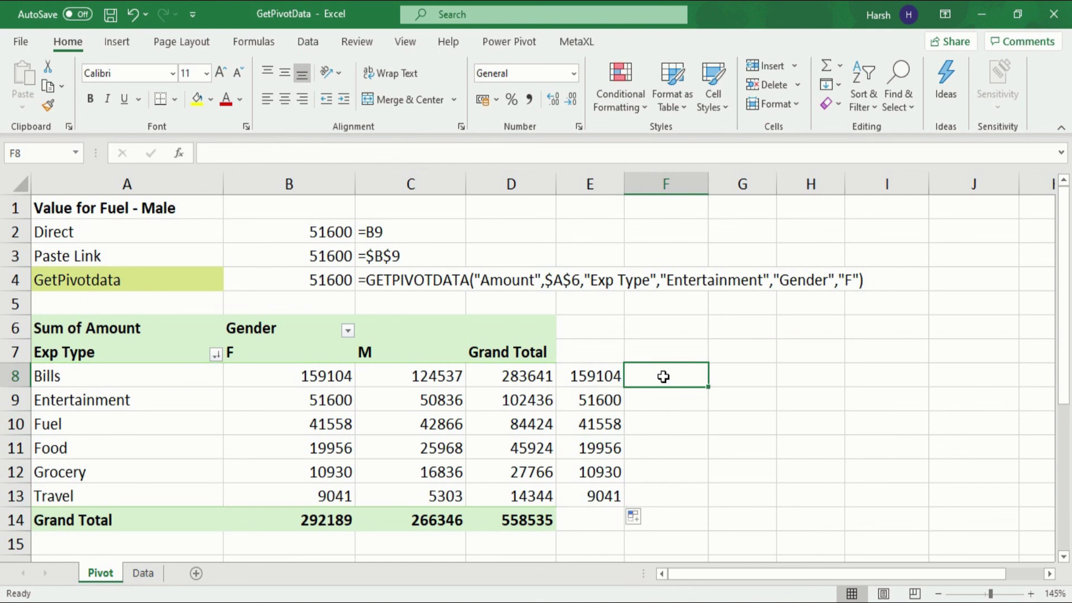
In F8, enter a FORMULATEXT formula referencing E8 to show that cell's GETPIVOTDATA formula as text
text(=for)
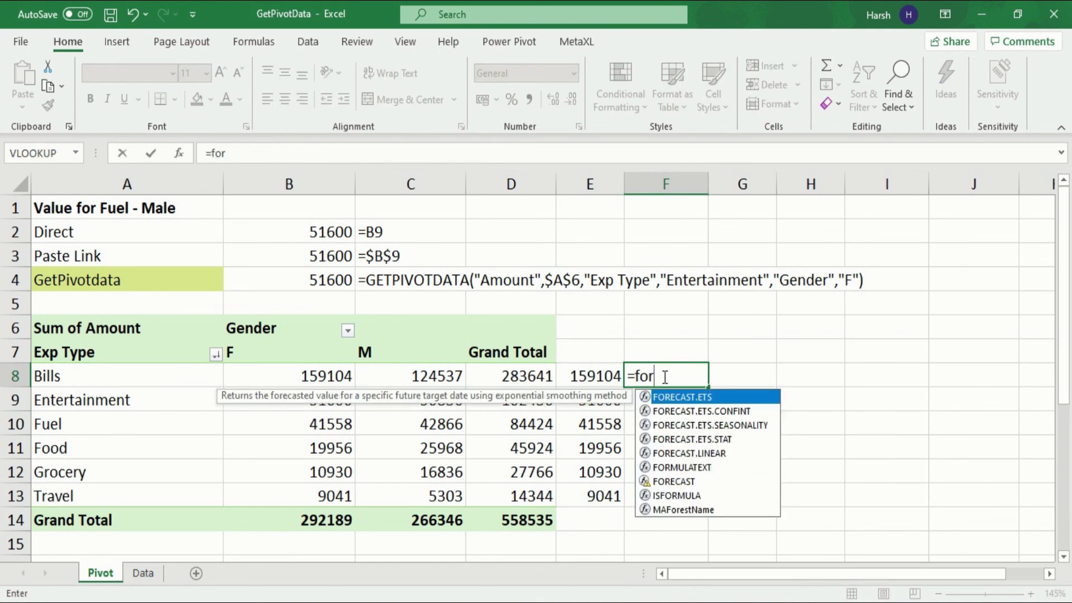
text(mula)
key(Tab)
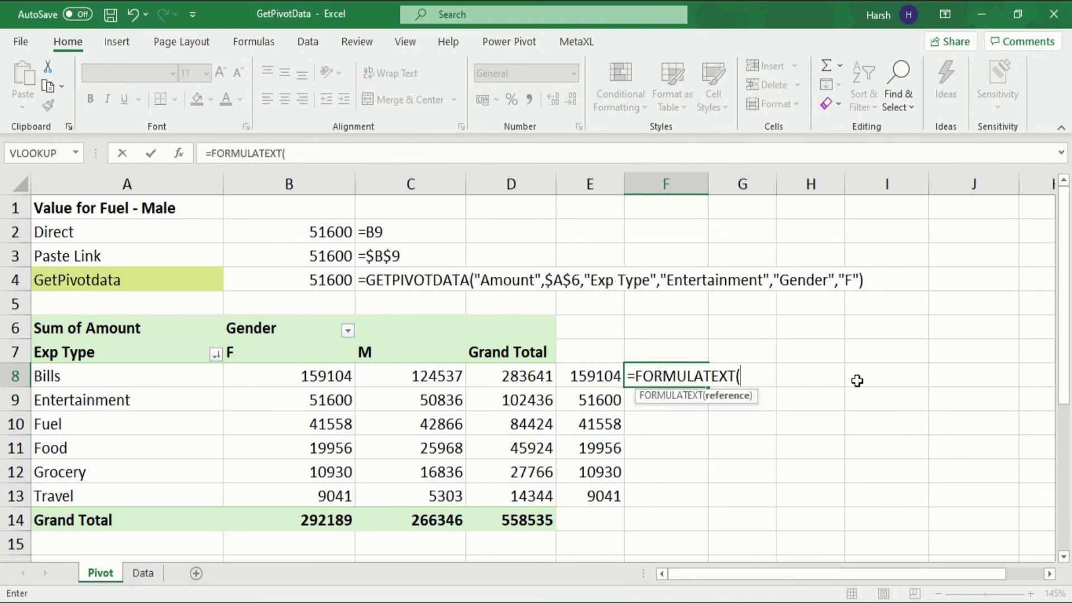
click(606, 373)
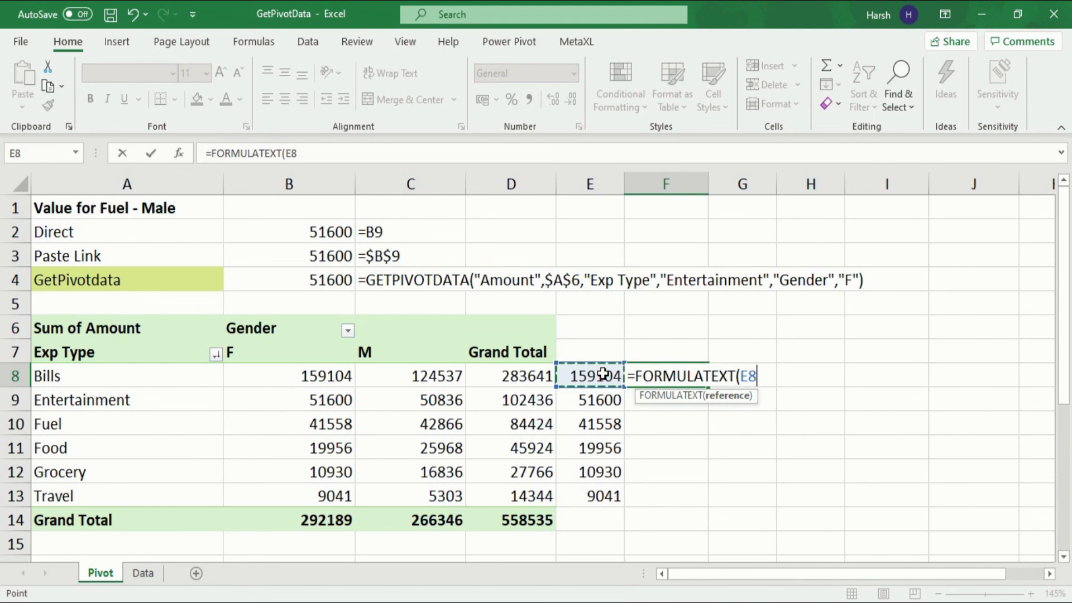
text())
key(Return)
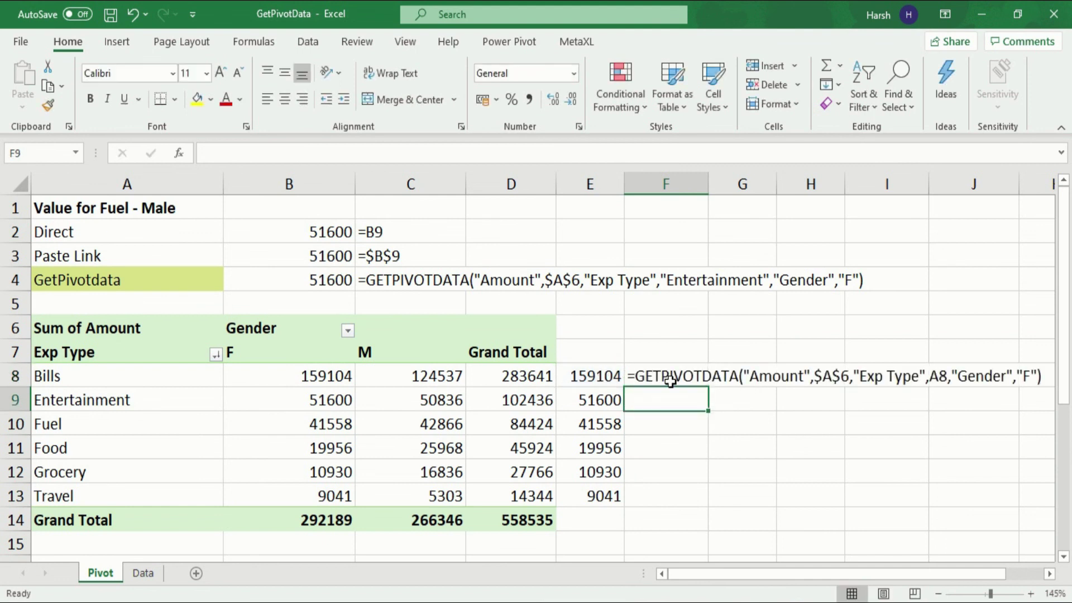
Fill the FORMULATEXT formula from F8 down to F13 beside the other expense types
click(698, 373)
drag(708, 392, 693, 478)
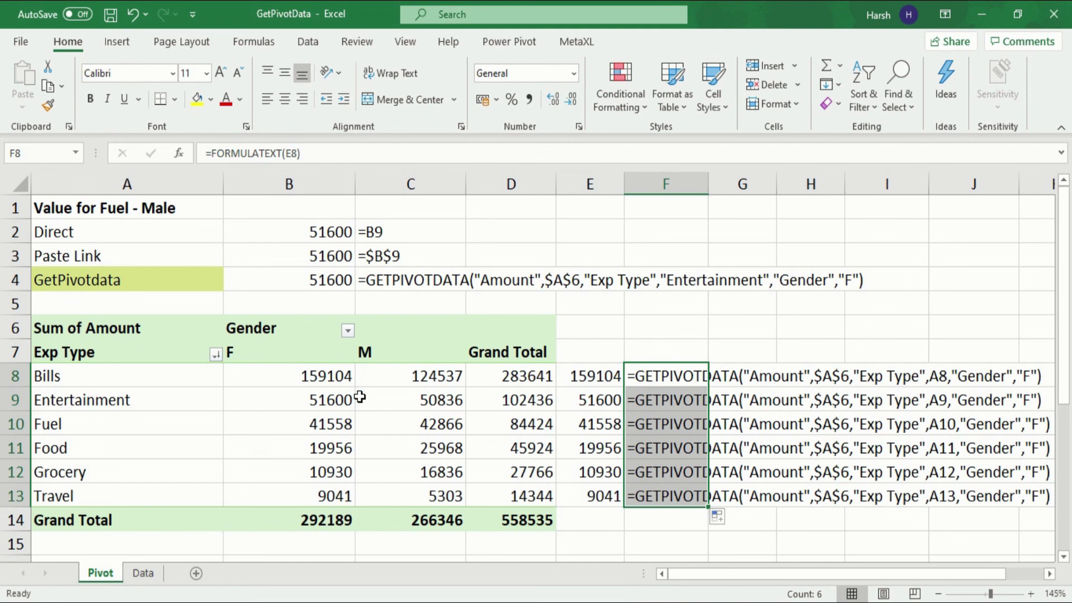
mouse_move(359, 397)
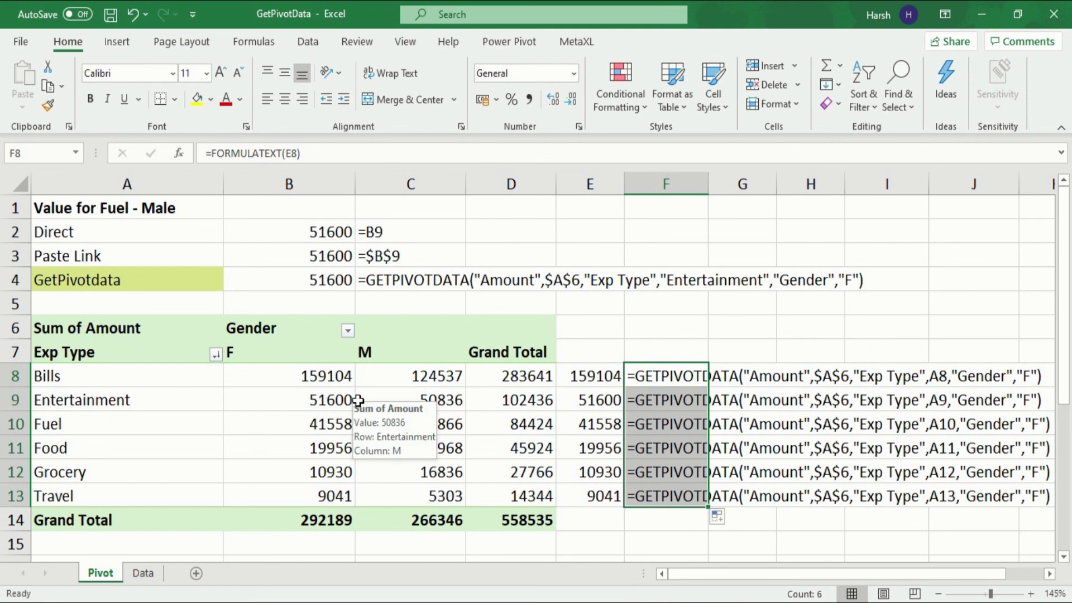